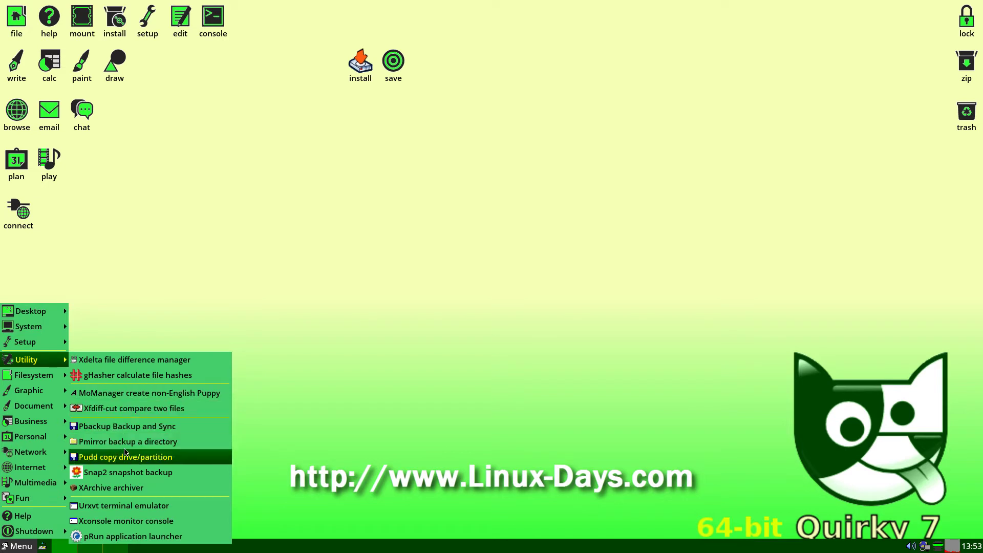
# Review the applications offered in the desktop's program categories, from Utility and Filesystem through Internet and Fun.
pyautogui.moveTo(29, 372)
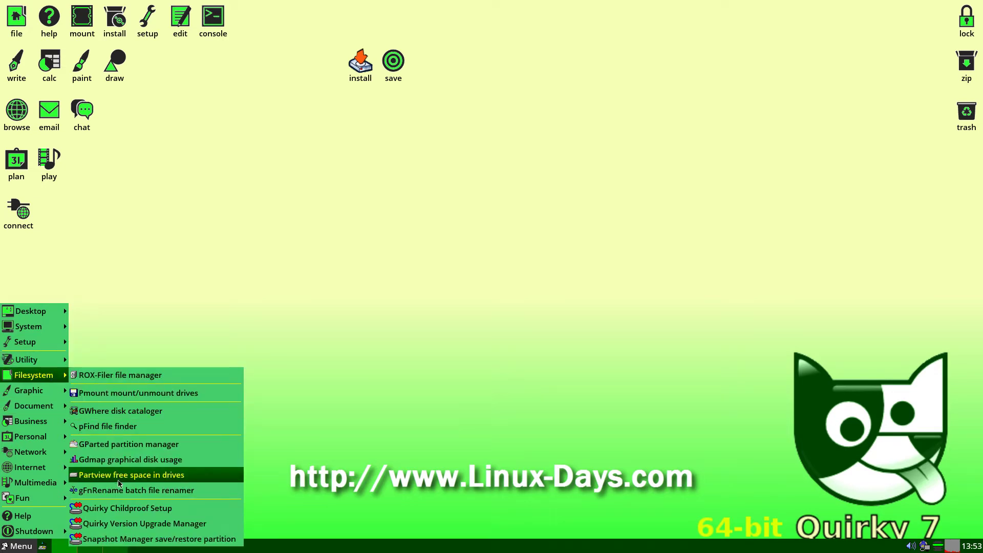
pyautogui.moveTo(39, 391)
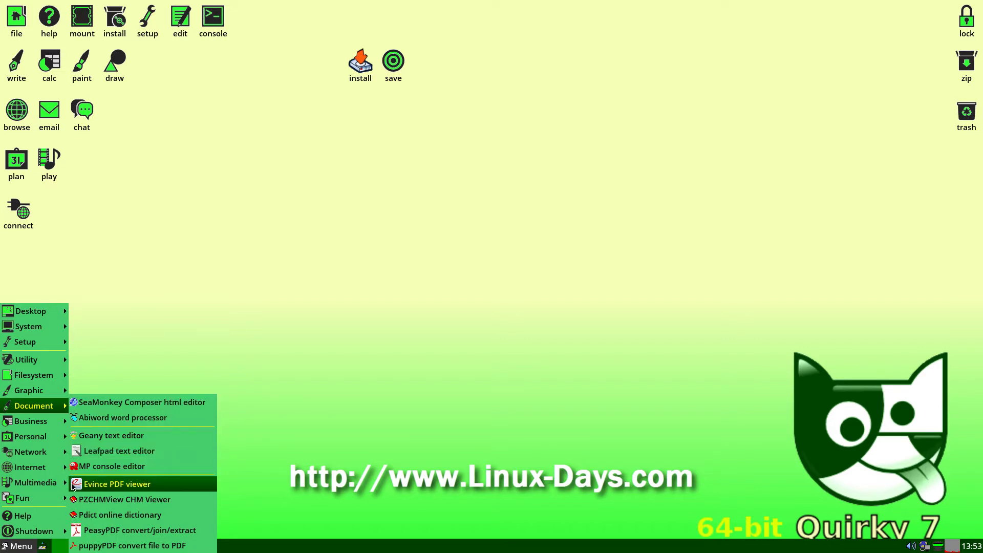
pyautogui.moveTo(4, 423)
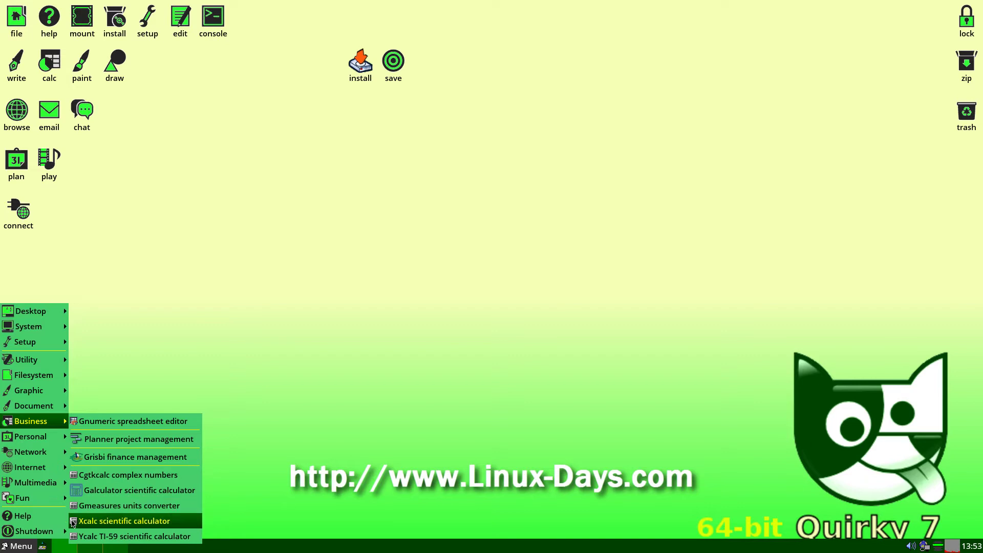
pyautogui.moveTo(4, 453)
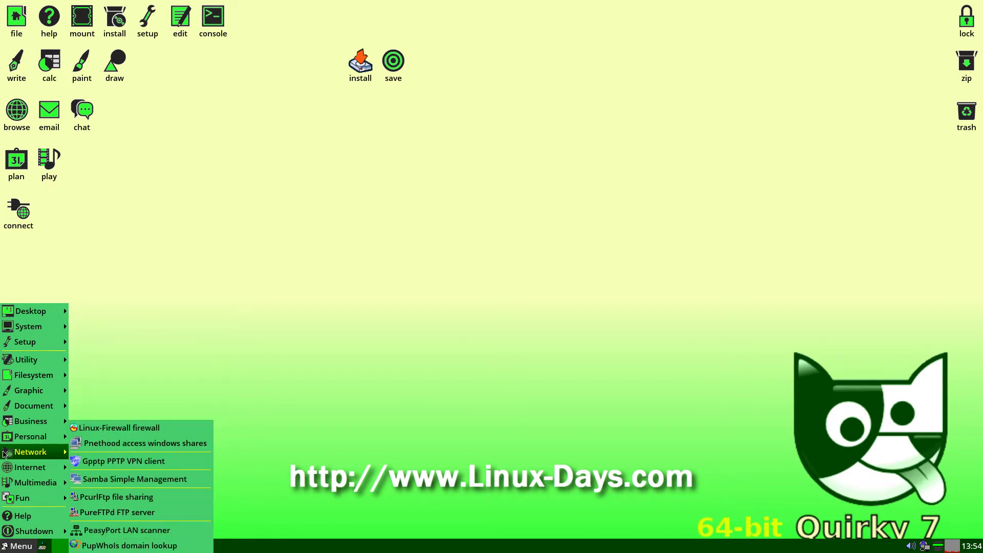
pyautogui.moveTo(31, 467)
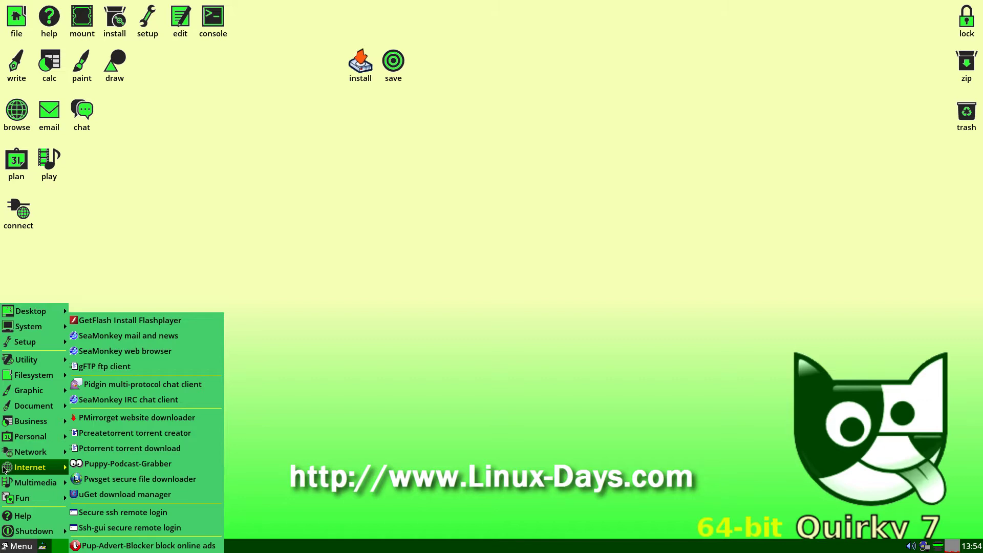
pyautogui.moveTo(7, 482)
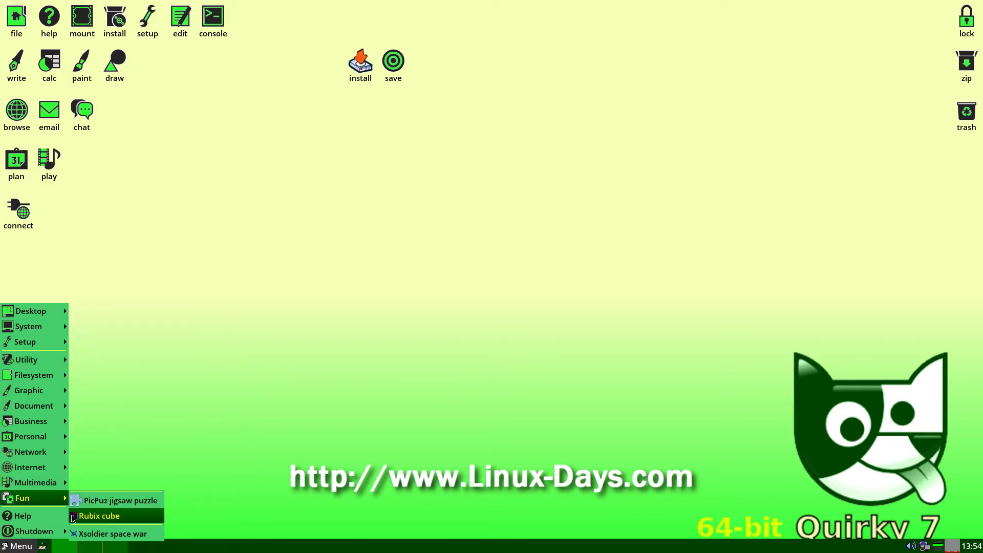
pyautogui.click(260, 225)
# Open the /file folder in the file manager, look at the root directory above it, and return to /file.
pyautogui.click(17, 17)
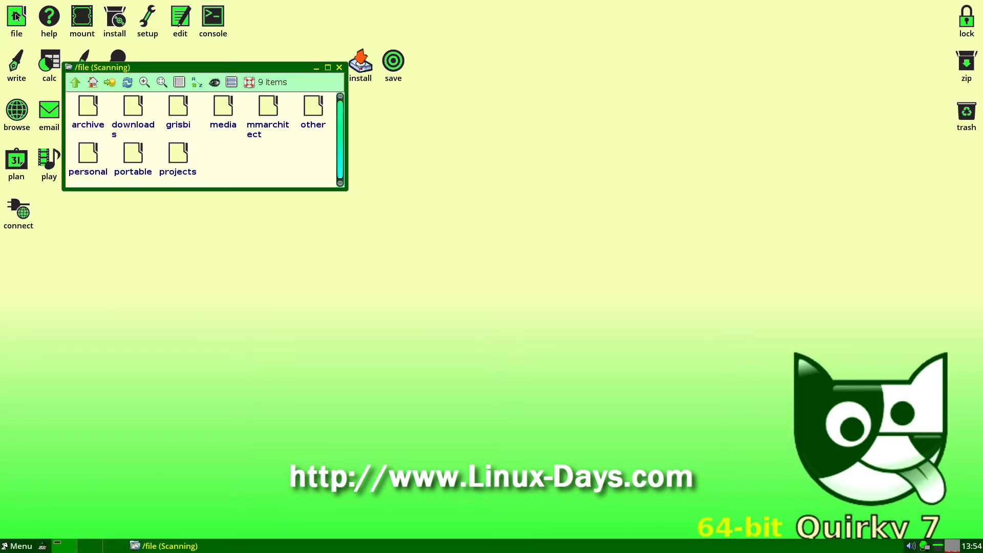
pyautogui.moveTo(339, 186); pyautogui.dragTo(666, 457)
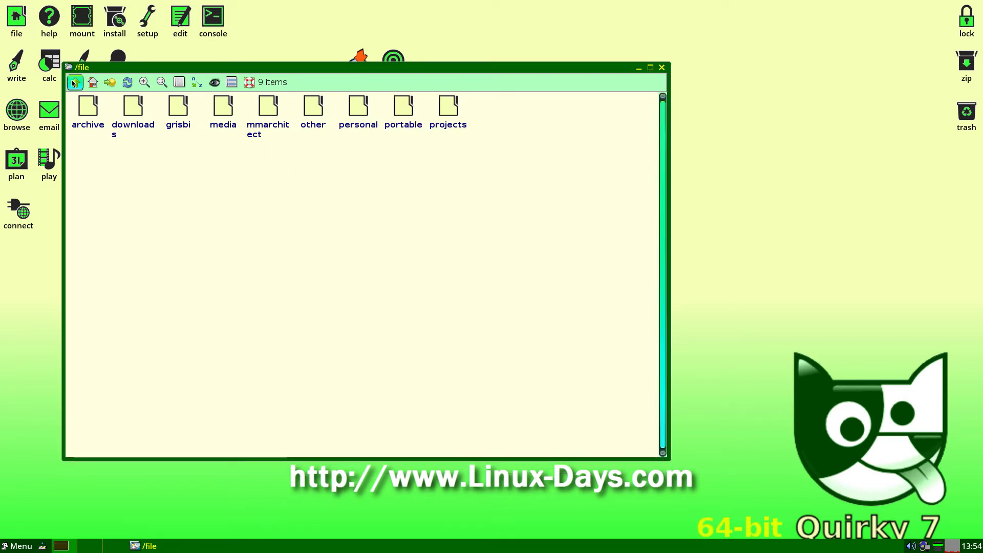
pyautogui.click(74, 82)
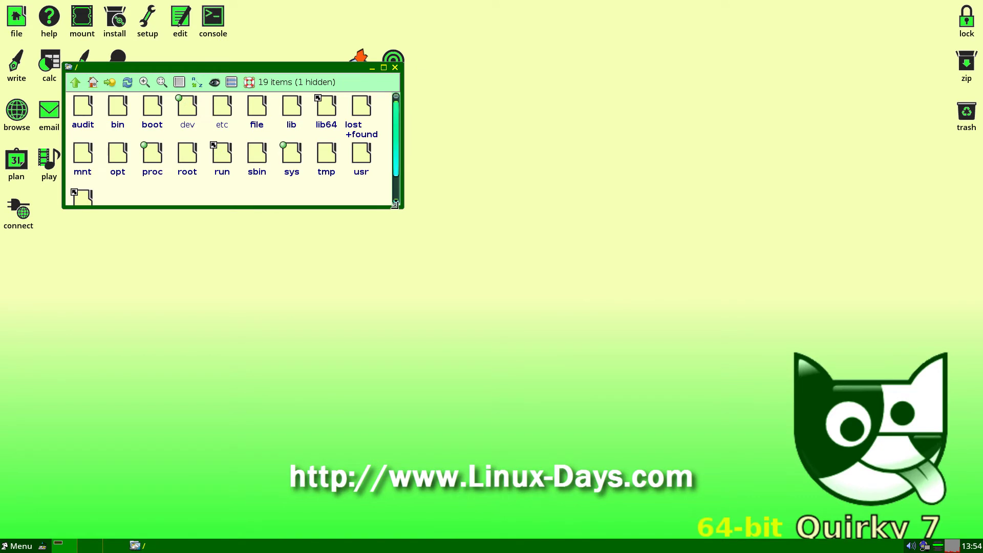
pyautogui.moveTo(394, 205); pyautogui.dragTo(505, 446)
pyautogui.click(257, 109)
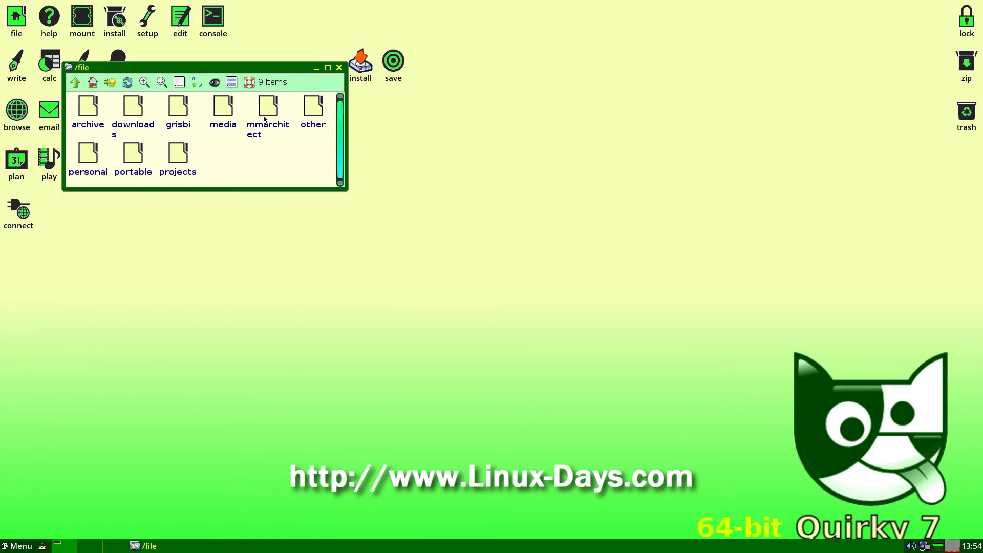
# Look inside the archive, downloads, grisbi and portable folders, returning to /file after each one.
pyautogui.click(82, 113)
pyautogui.click(76, 83)
pyautogui.click(126, 105)
pyautogui.click(75, 83)
pyautogui.click(178, 110)
pyautogui.click(76, 83)
pyautogui.click(137, 153)
pyautogui.click(76, 83)
pyautogui.rightClick(234, 250)
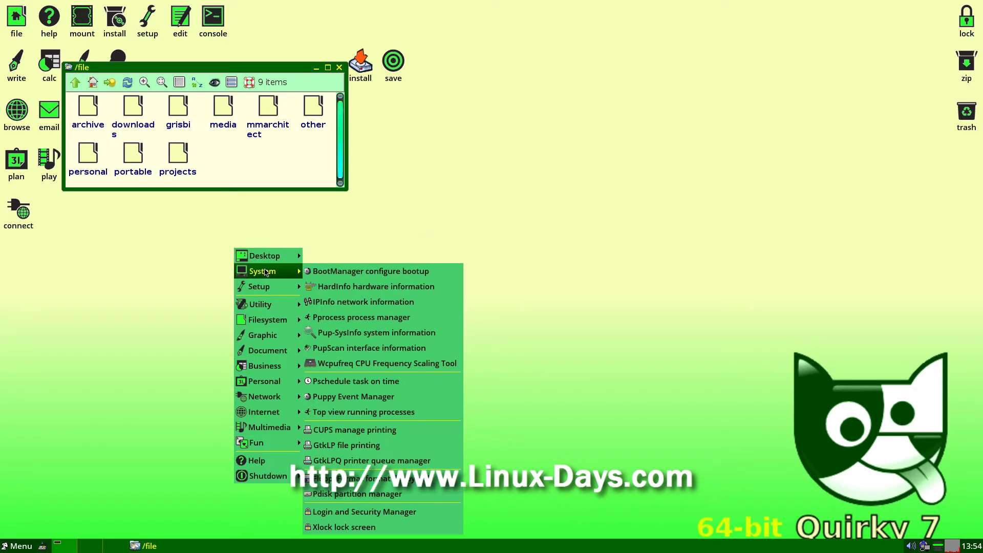
pyautogui.moveTo(276, 309)
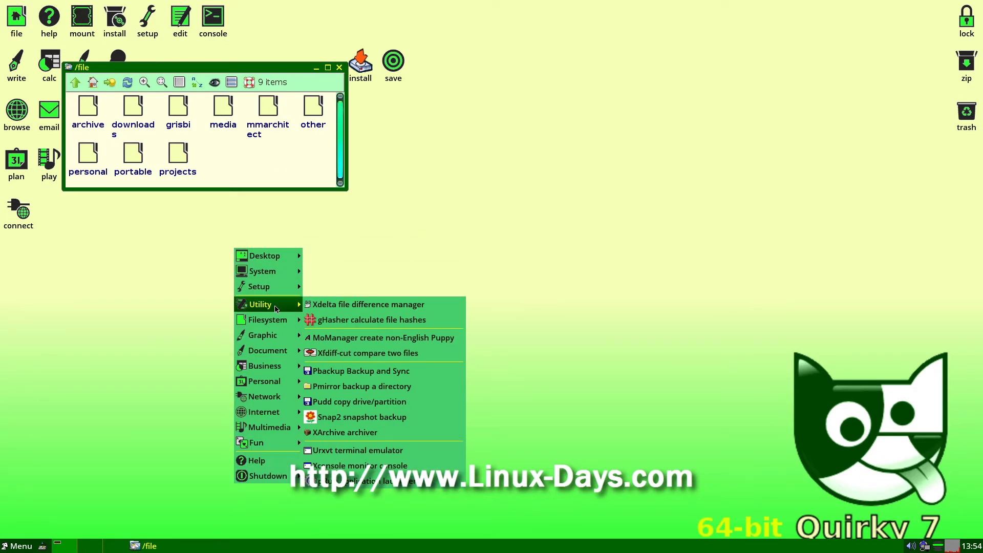
pyautogui.click(360, 466)
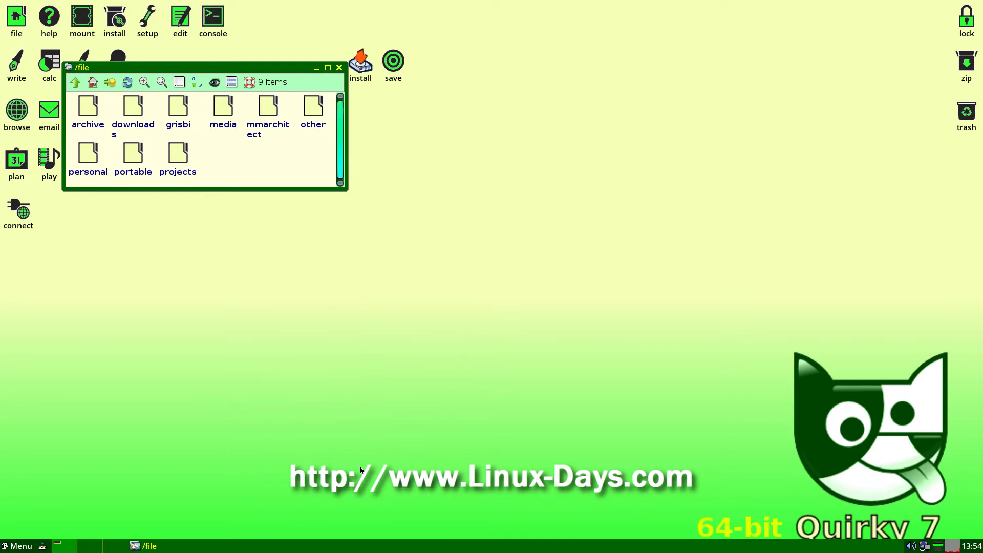
# Launch the Urxvt terminal emulator, place its window over the folder contents, and enlarge it.
pyautogui.rightClick(314, 298)
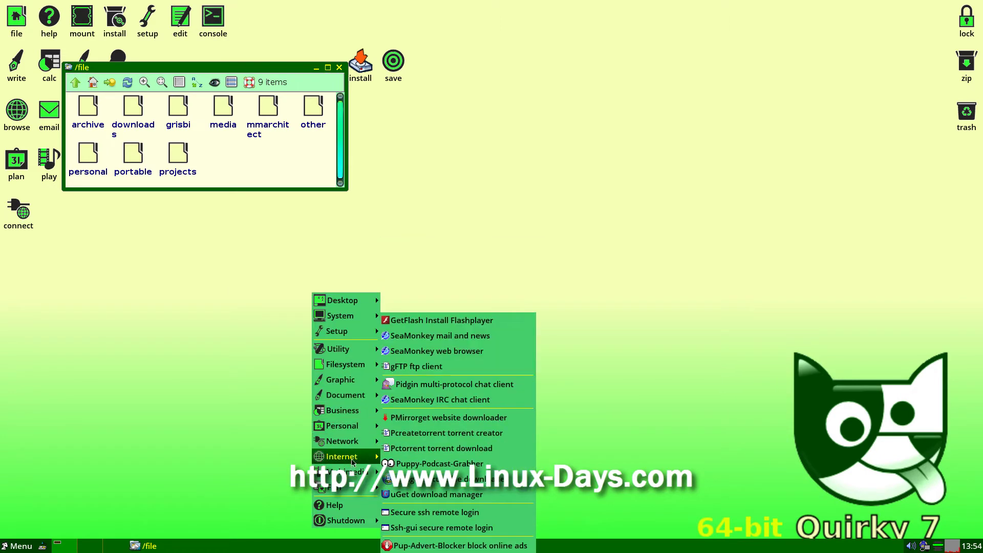
pyautogui.moveTo(346, 366)
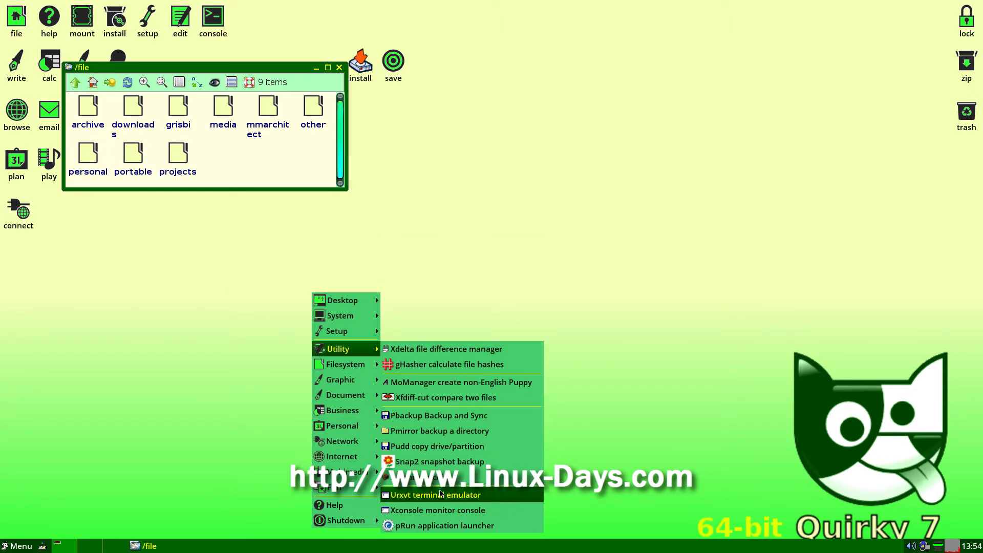
pyautogui.click(441, 493)
pyautogui.moveTo(239, 86); pyautogui.dragTo(222, 115)
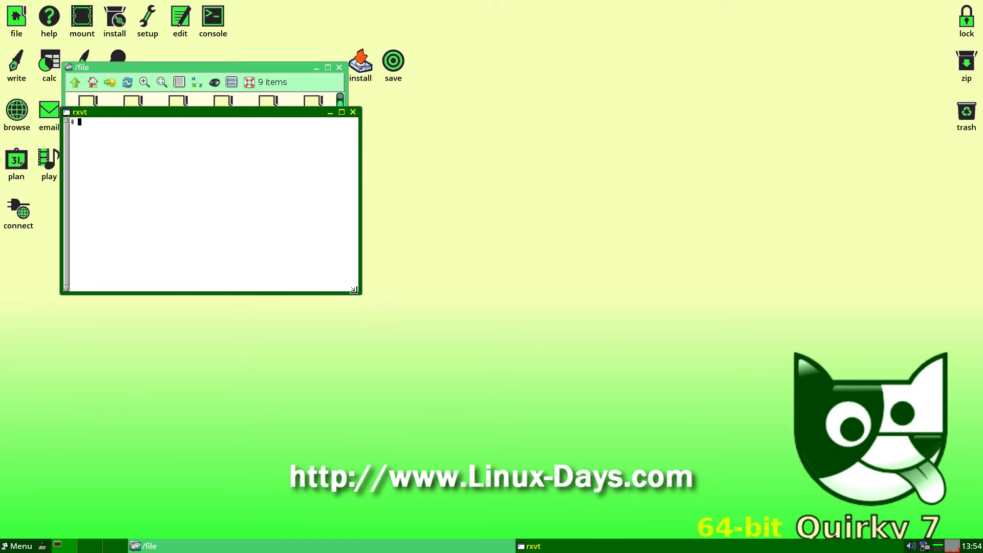
pyautogui.moveTo(353, 290); pyautogui.dragTo(762, 400)
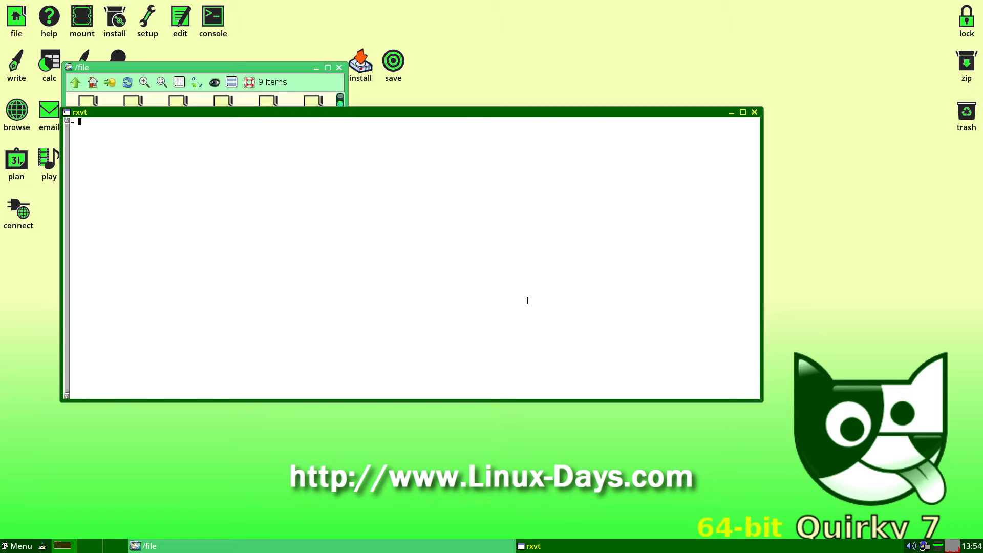
# List the current directory with ls and all running processes with ps aux.
pyautogui.write('ls')
pyautogui.press('Return')
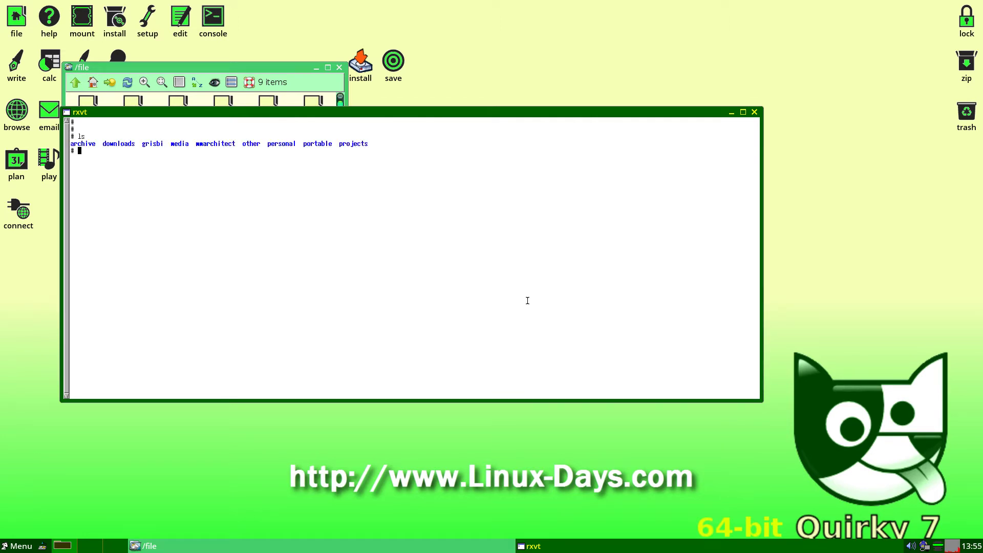
pyautogui.write('ps aux')
pyautogui.press('Return')
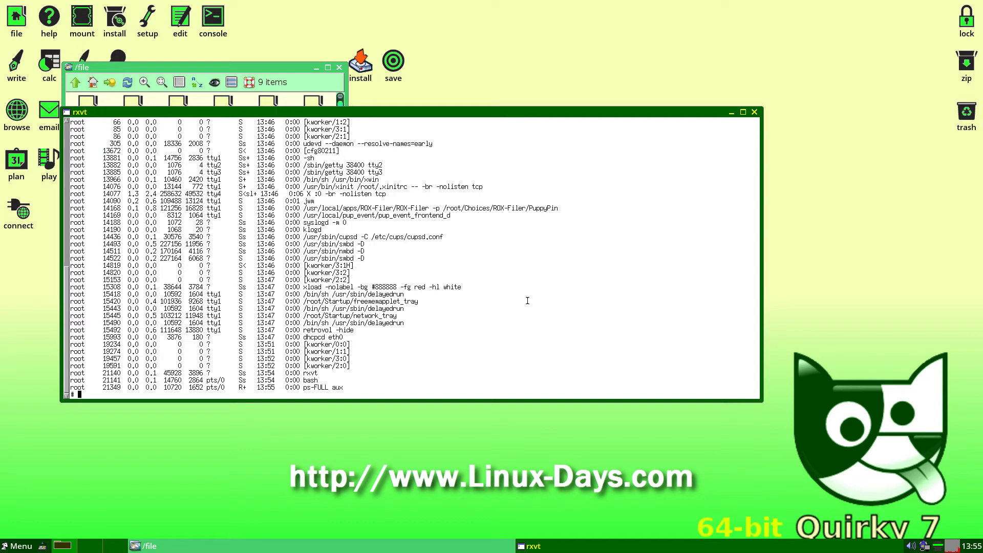
pyautogui.press('Return')
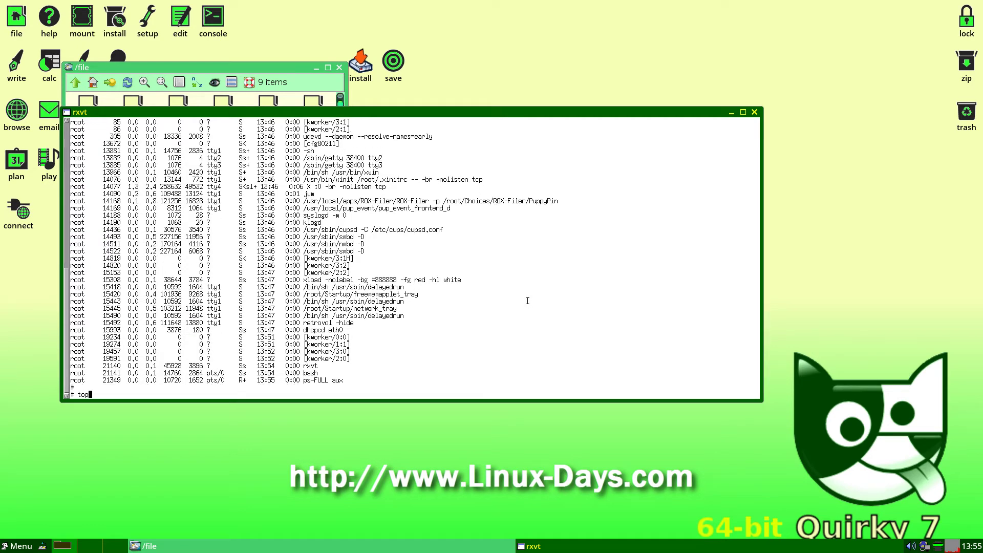
# Monitor the running processes with top, quit it, and close the terminal and the /file folder window.
pyautogui.write('top')
pyautogui.press('Return')
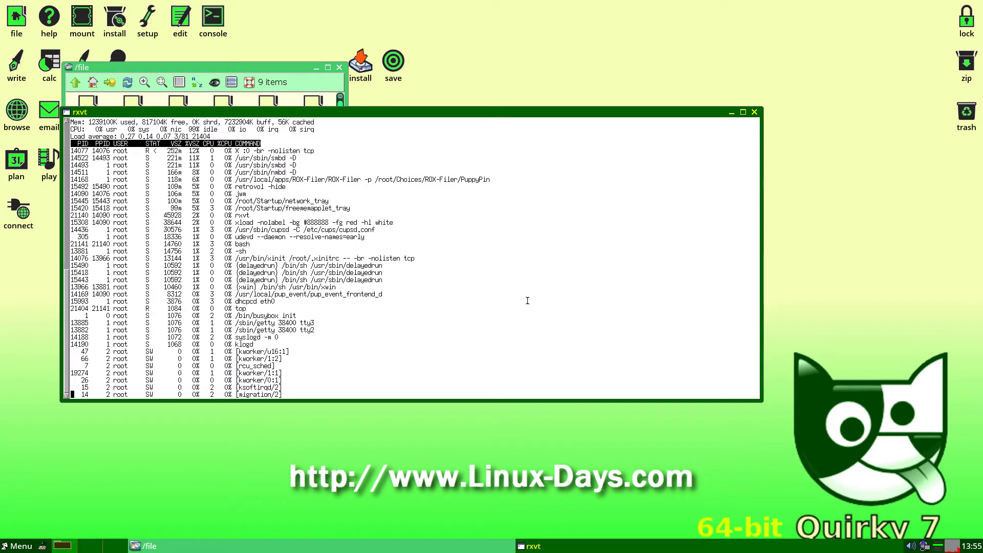
pyautogui.press('q')
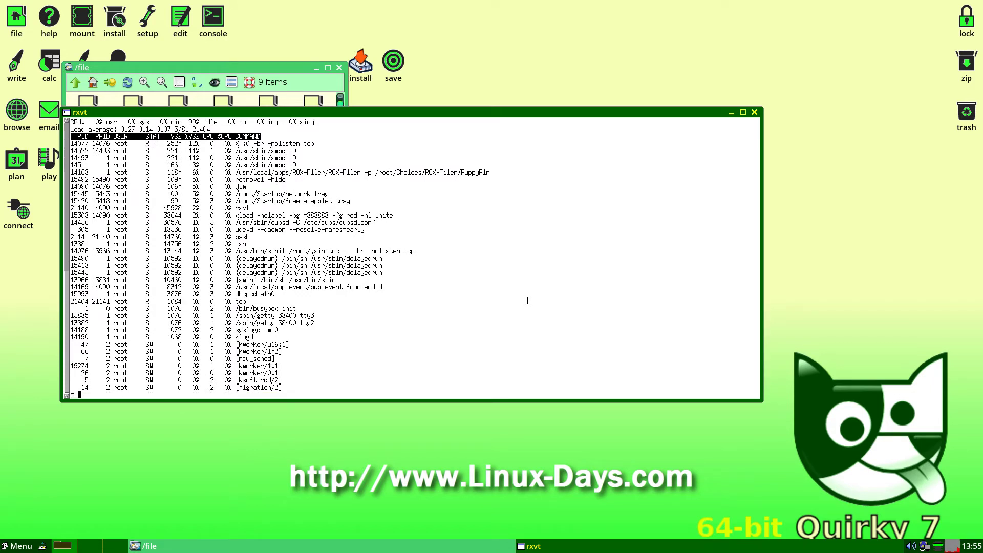
pyautogui.press('Return')
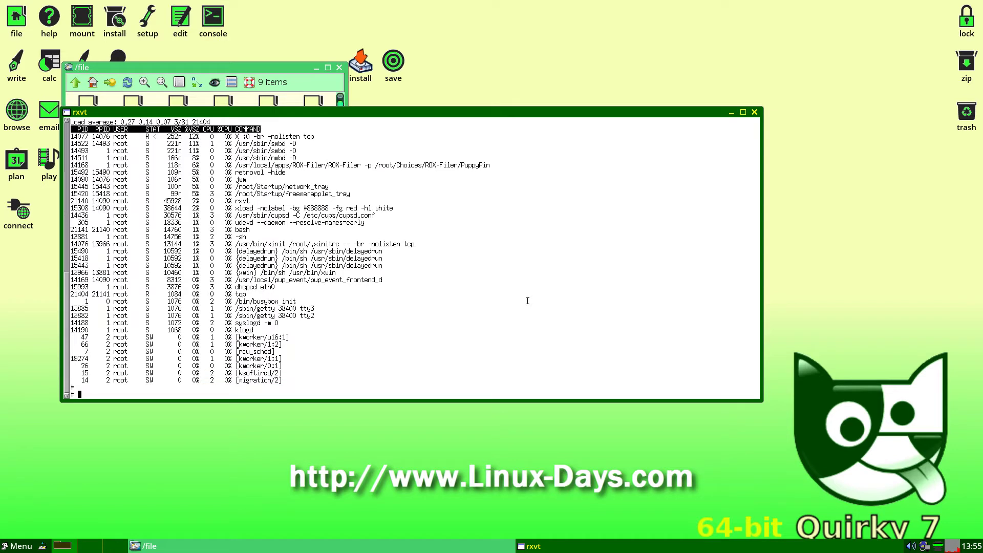
pyautogui.click(754, 112)
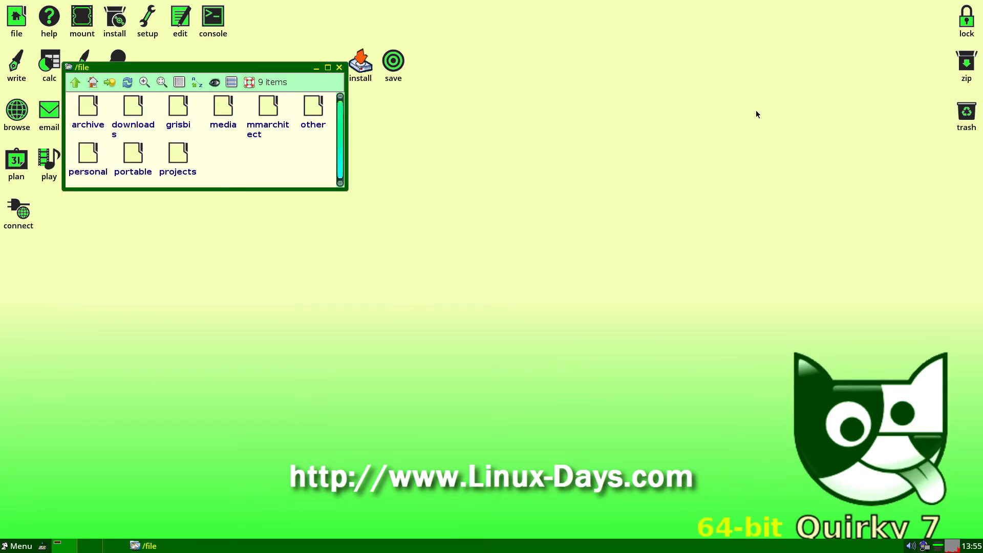
pyautogui.click(339, 68)
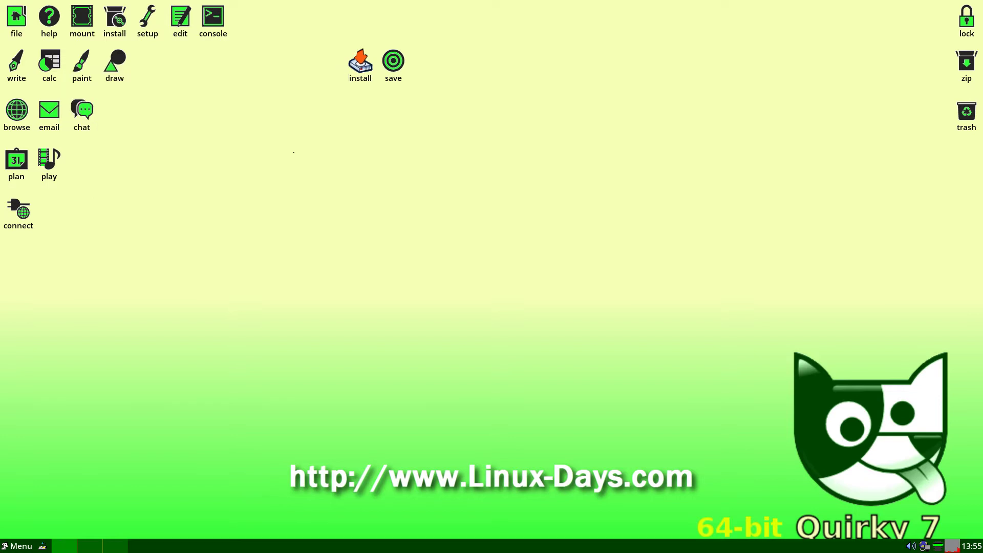
# Open the SeaMonkey web browser, reposition its window, and show the tab loading the bkhome.org news page.
pyautogui.click(18, 111)
pyautogui.moveTo(463, 19); pyautogui.dragTo(320, 14)
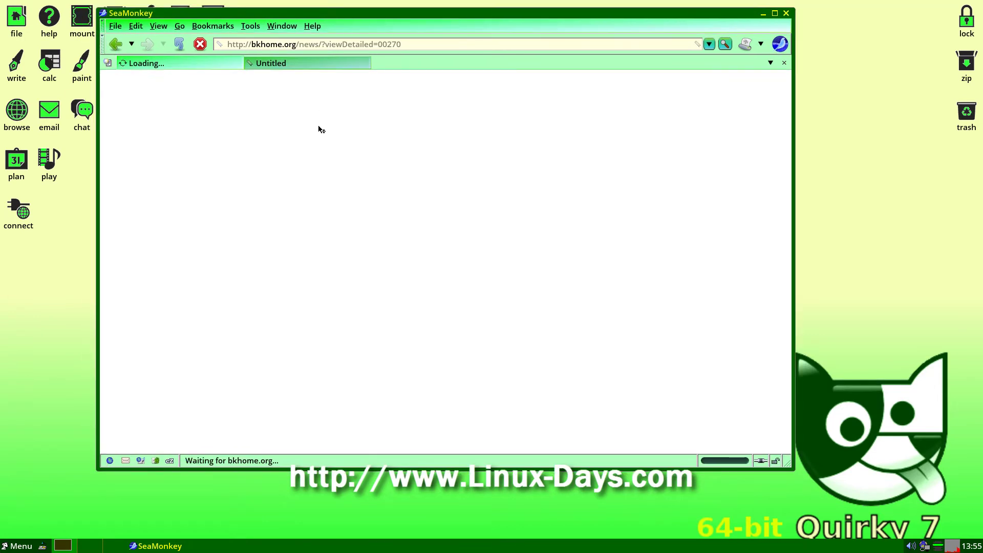
pyautogui.click(311, 63)
pyautogui.click(183, 62)
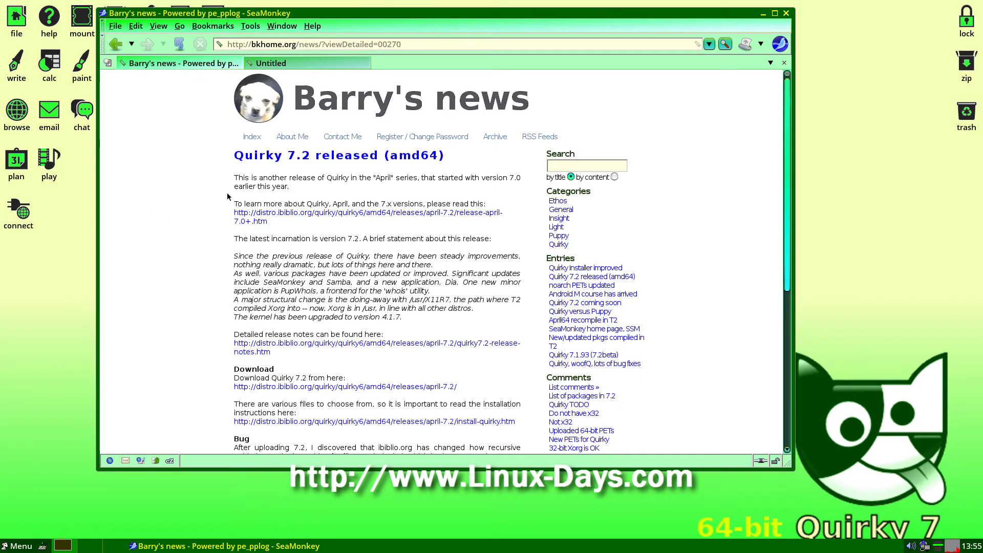
# Read through the Quirky 7.2 release announcement down to its download, bug and feedback sections.
pyautogui.hotkey('ctrl', 'a')
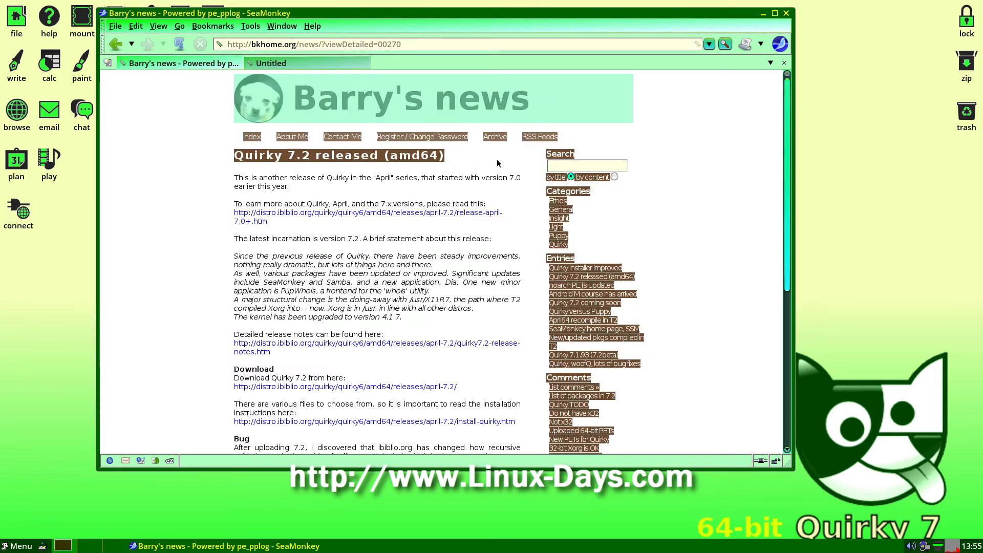
pyautogui.scroll(-5, 230, 190)
pyautogui.click(231, 190)
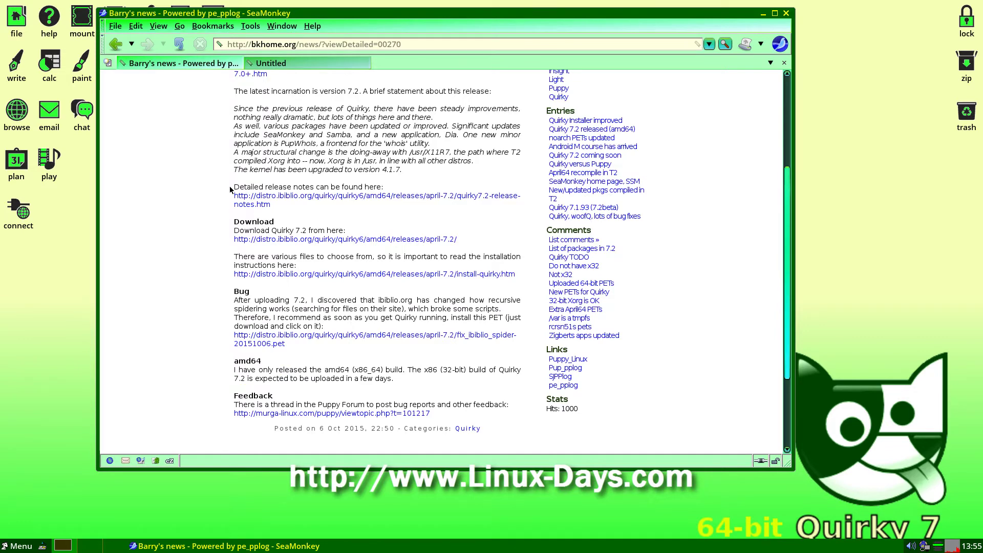
pyautogui.scroll(-3, 231, 190)
pyautogui.scroll(1, 217, 277)
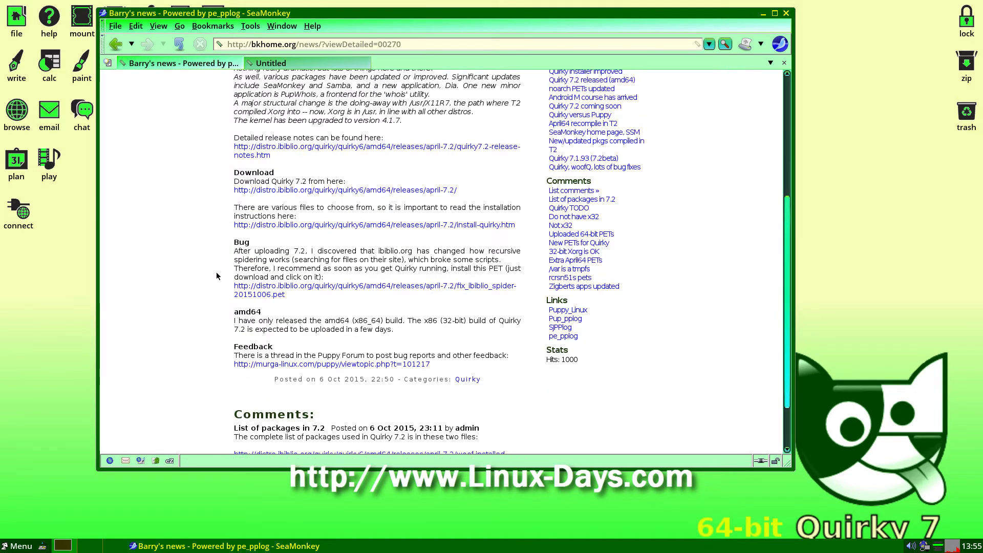
# Open the Quirky 7.2 download directory from the announcement and review its listed files and sizes.
pyautogui.click(446, 194)
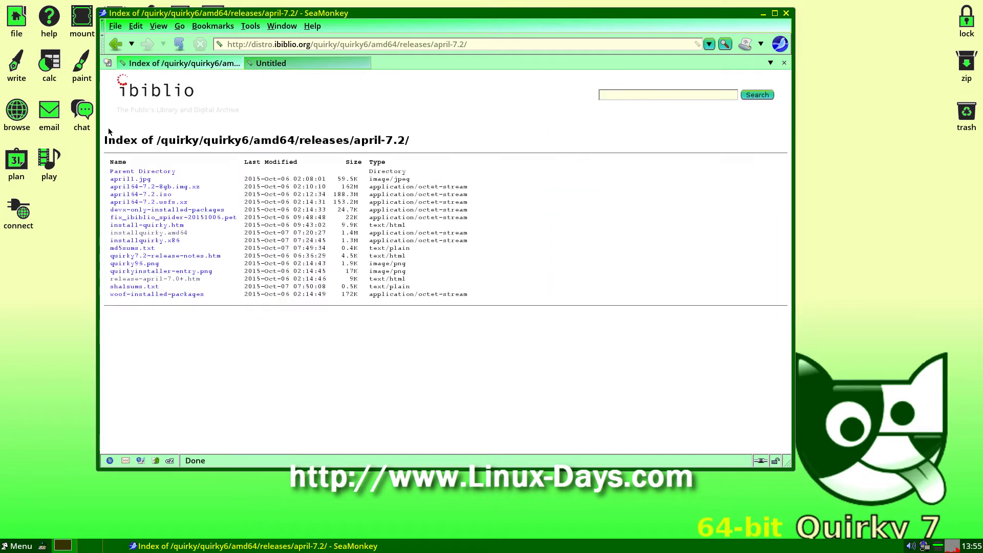
pyautogui.moveTo(109, 133); pyautogui.dragTo(425, 347)
pyautogui.click(421, 357)
pyautogui.moveTo(341, 187); pyautogui.dragTo(343, 329)
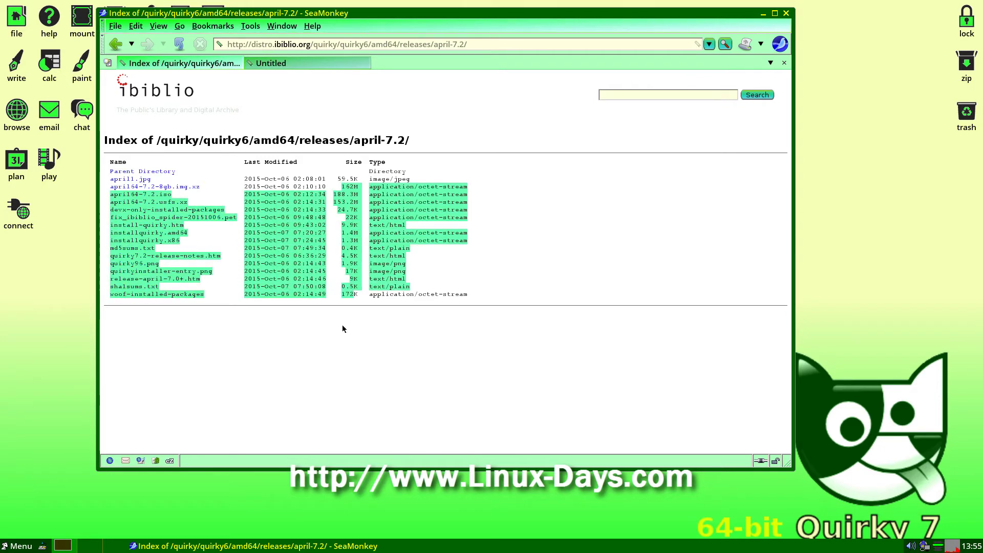
pyautogui.click(343, 328)
# Return to the Quirky 7.2 announcement and review it from the heading down to the comments.
pyautogui.click(115, 44)
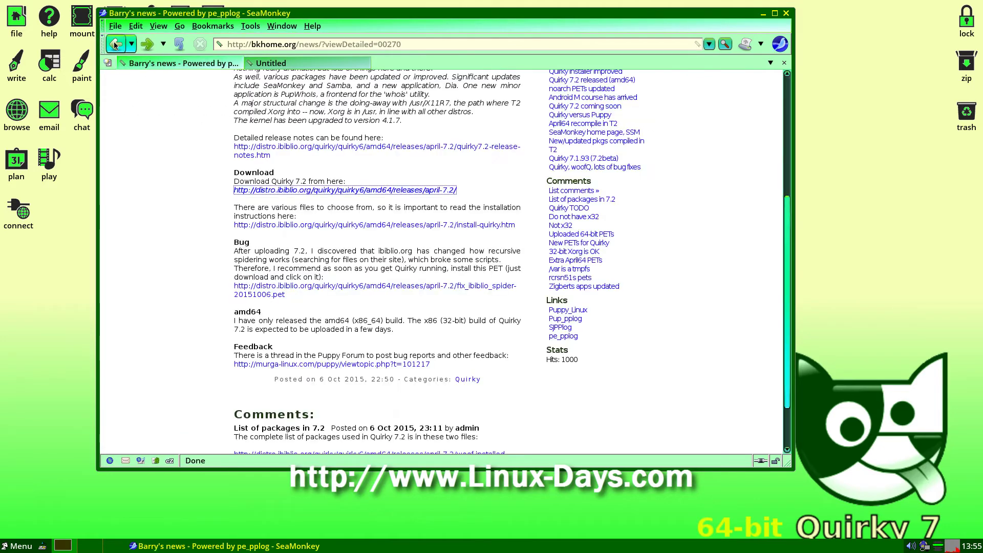
pyautogui.scroll(7, 185, 243)
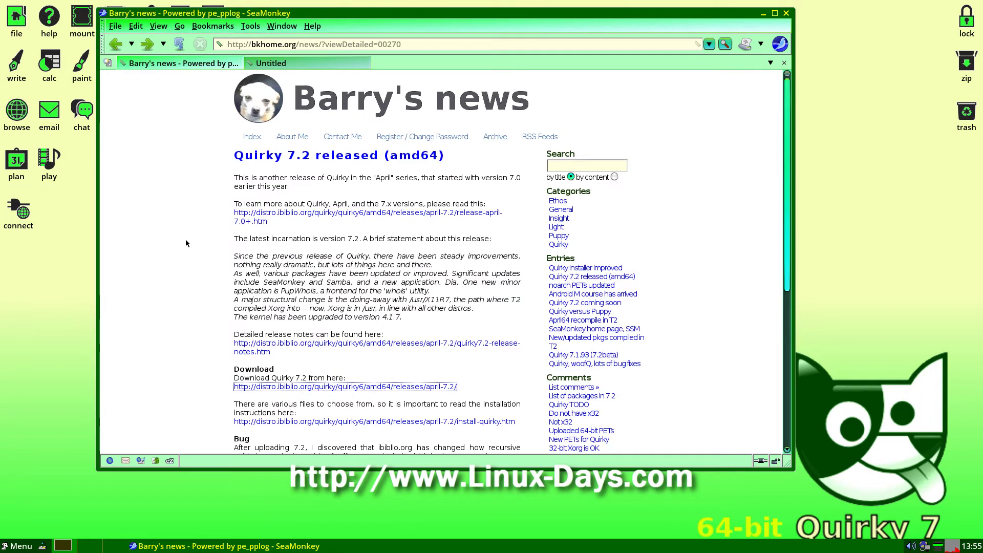
pyautogui.scroll(-10, 186, 243)
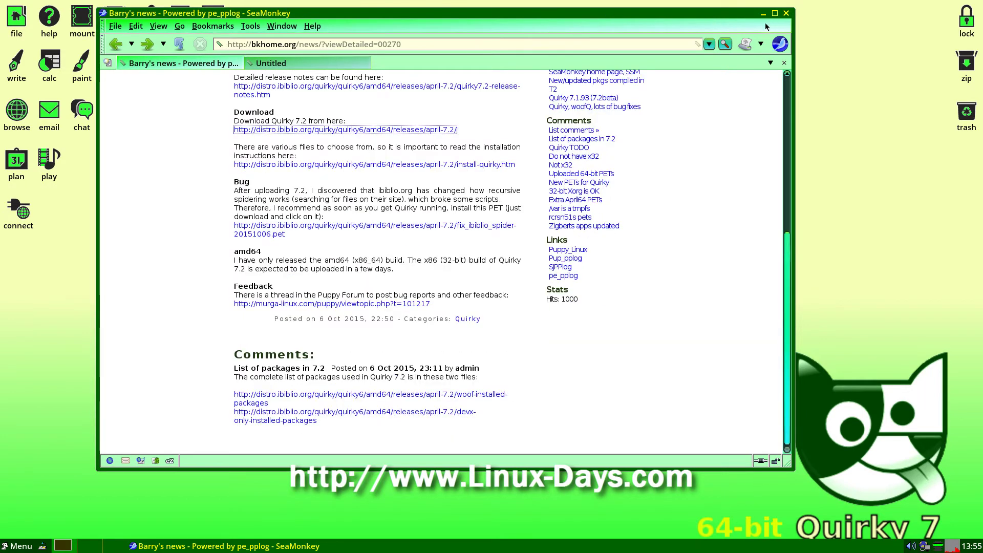
# Close the SeaMonkey browser without saving its tabs and open the Geany text editor.
pyautogui.click(786, 13)
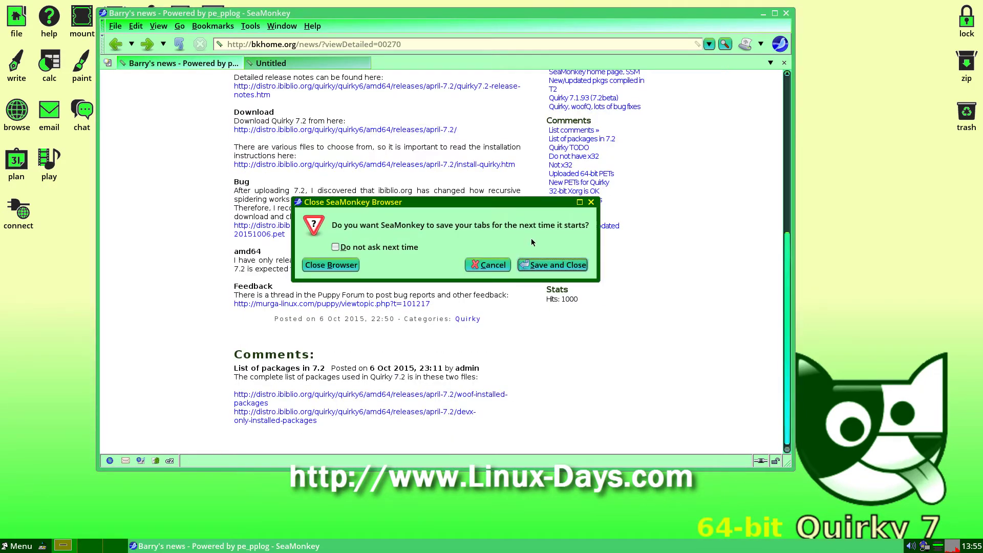
pyautogui.click(330, 265)
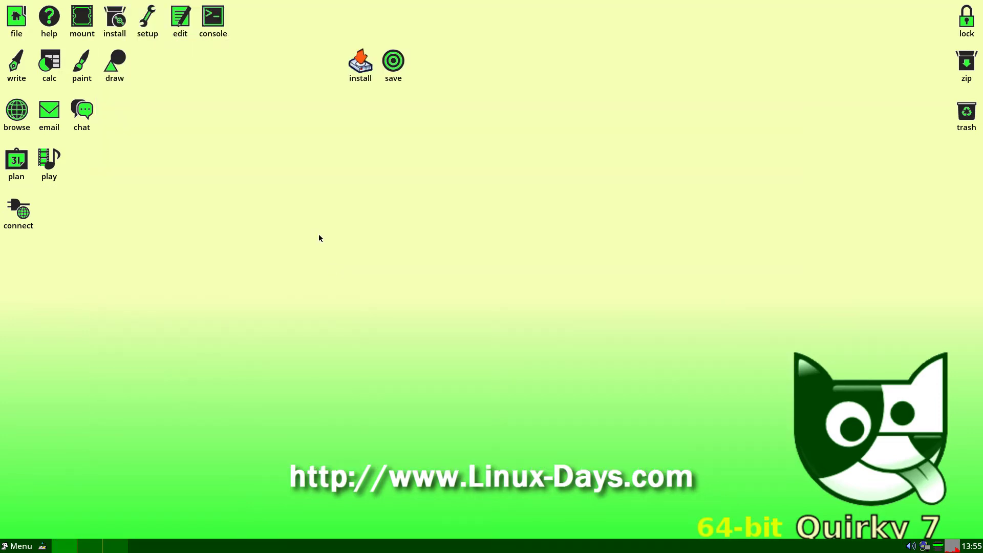
pyautogui.click(182, 25)
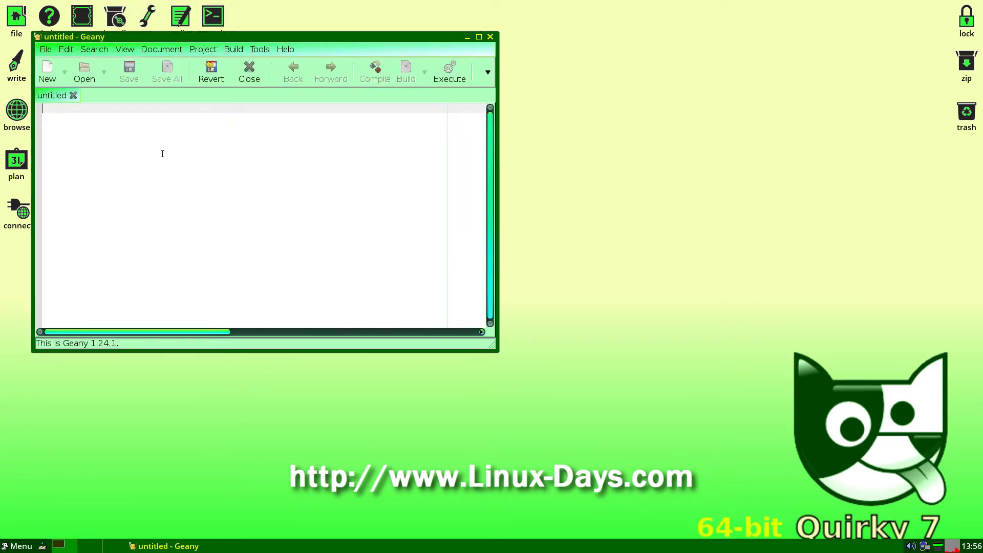
# Leave two blank lines in the untitled document and enter the word "test" on each of the following three lines.
pyautogui.press('Return')
pyautogui.press('Return')
pyautogui.write('test')
pyautogui.press('Return')
pyautogui.write('te')
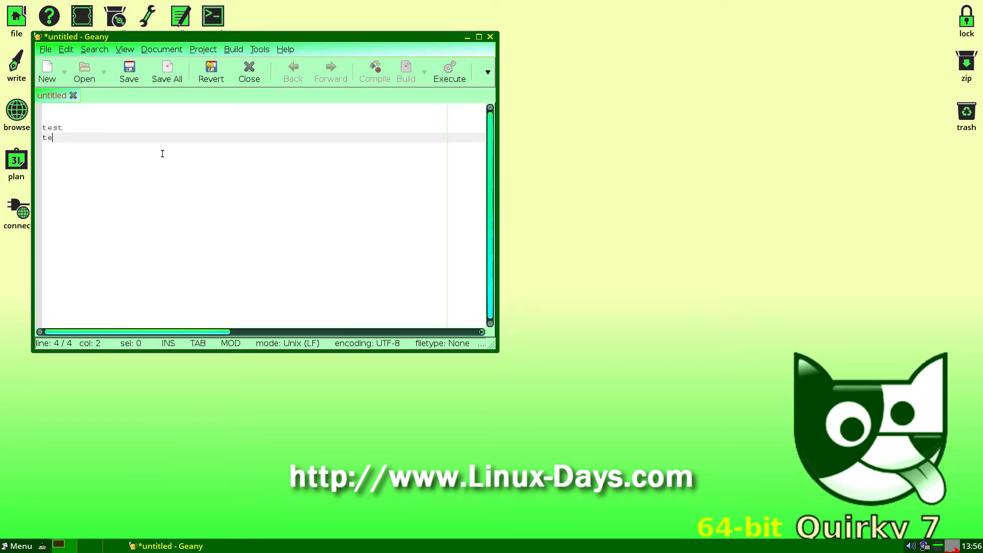
pyautogui.write('st')
pyautogui.press('Return')
pyautogui.write('test')
pyautogui.press('Return')
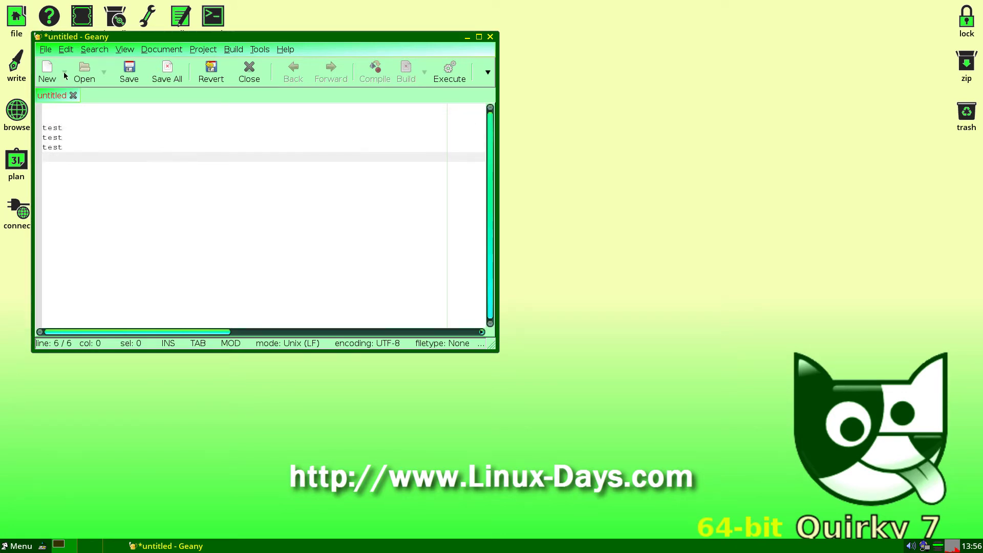
# Check Geany's About information, highlighting its description and release name, and close the editor without saving the document.
pyautogui.click(48, 51)
pyautogui.moveTo(285, 50)
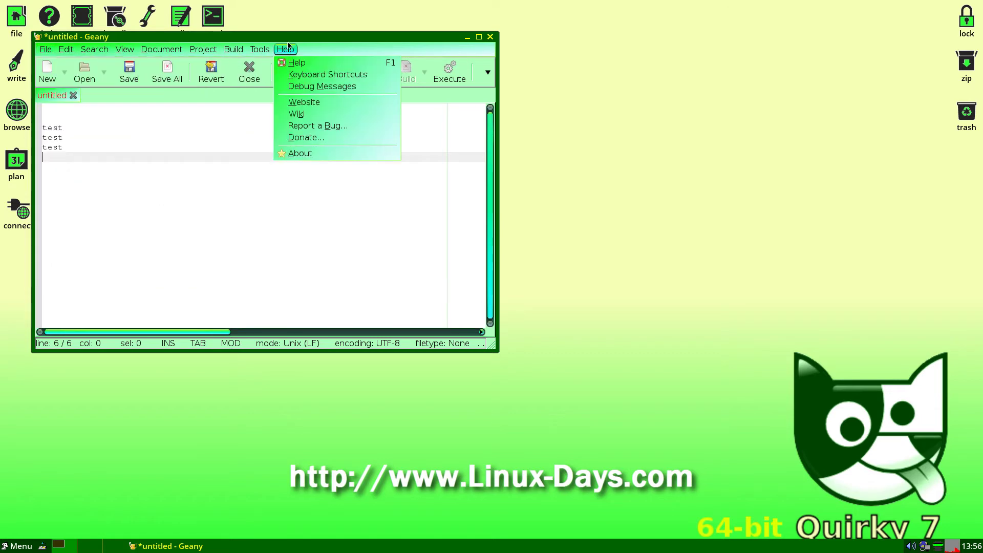
pyautogui.click(299, 152)
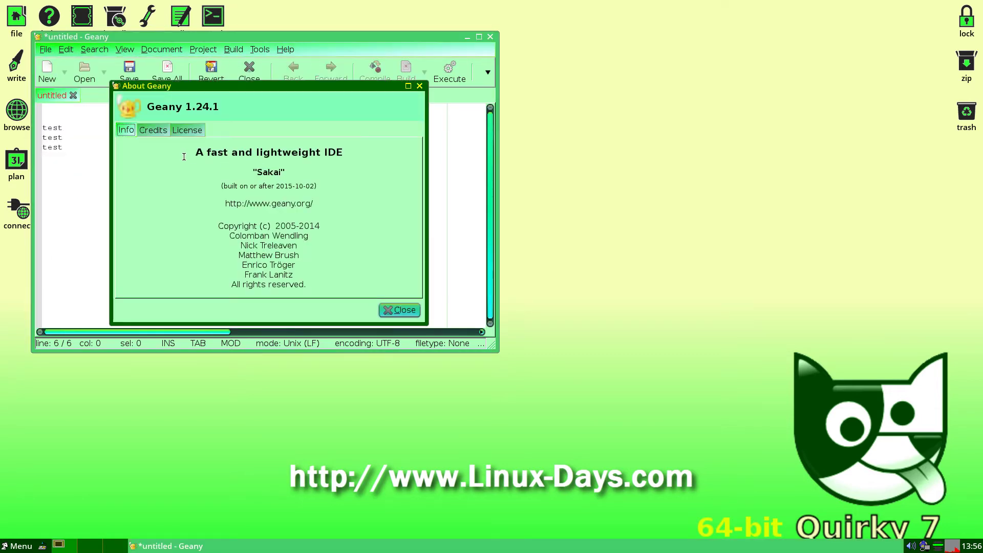
pyautogui.moveTo(185, 152); pyautogui.dragTo(348, 161)
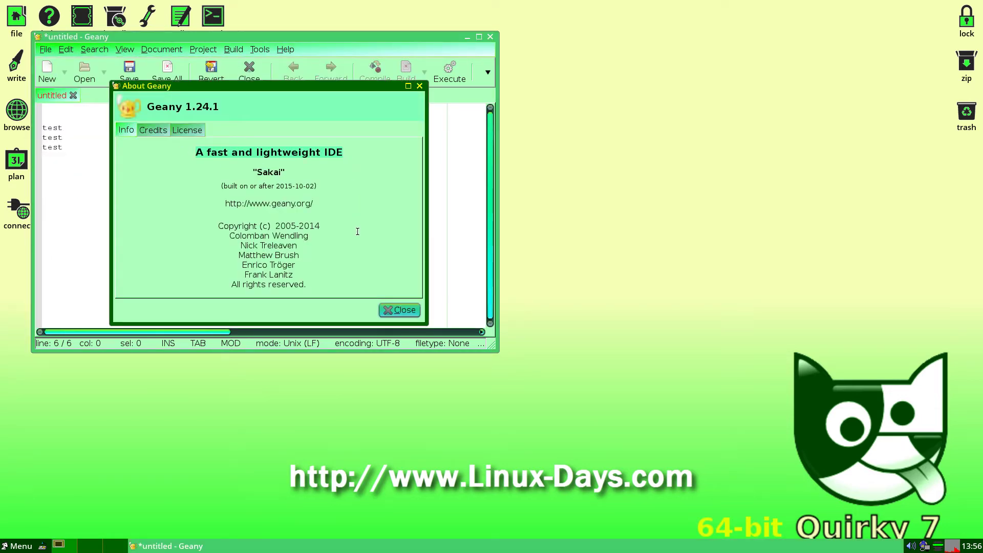
pyautogui.doubleClick(267, 172)
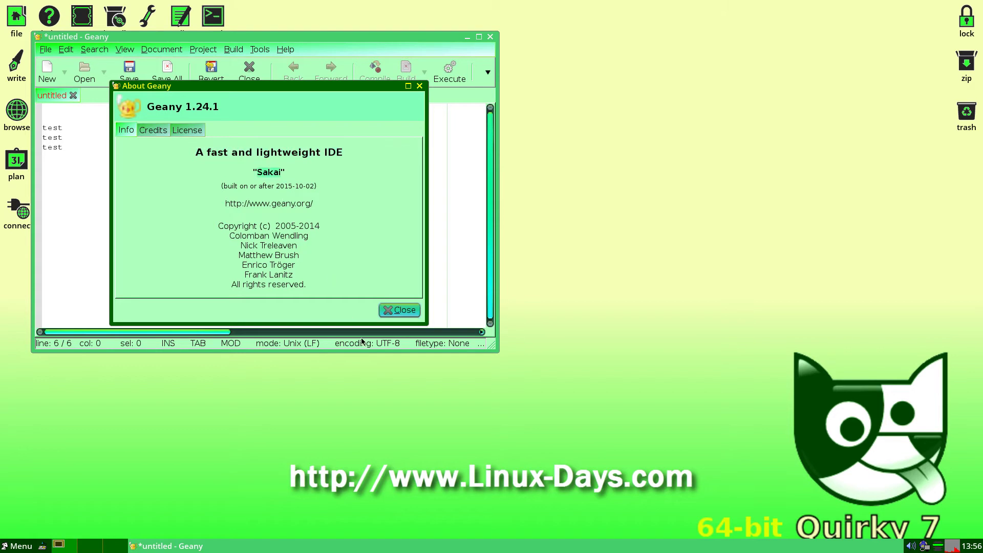
pyautogui.click(398, 311)
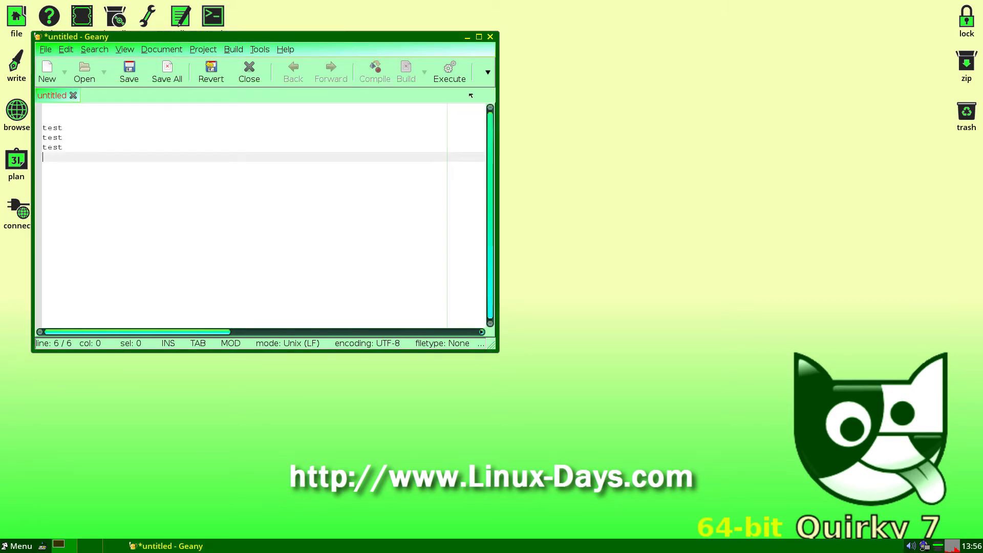
pyautogui.click(490, 37)
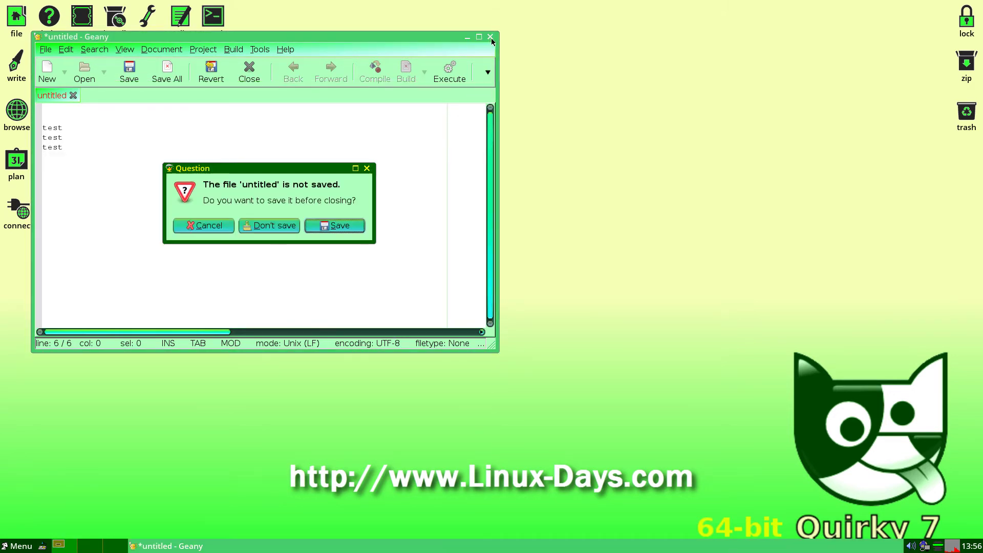
pyautogui.click(273, 228)
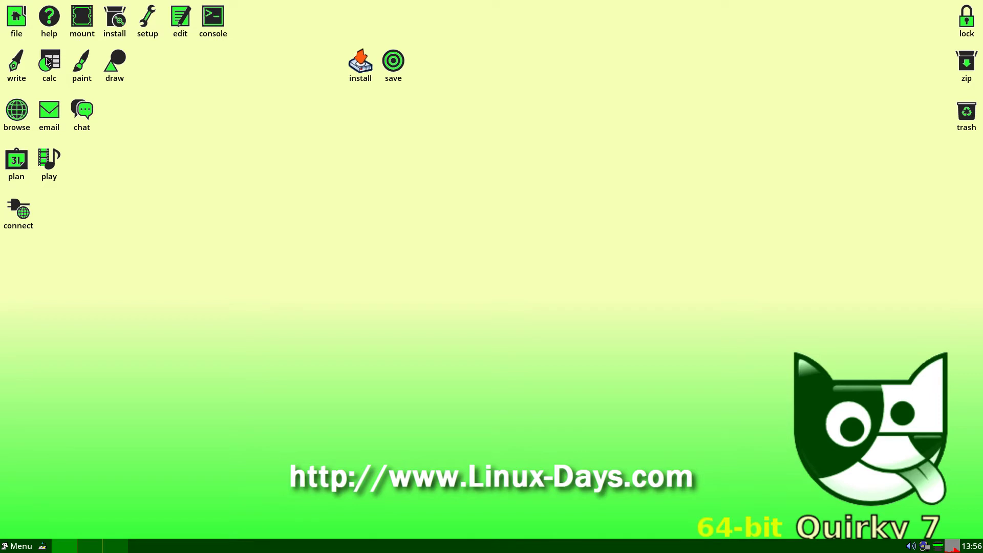
# Open the AbiWord word processor, check its version in the About information, and close it.
pyautogui.click(17, 59)
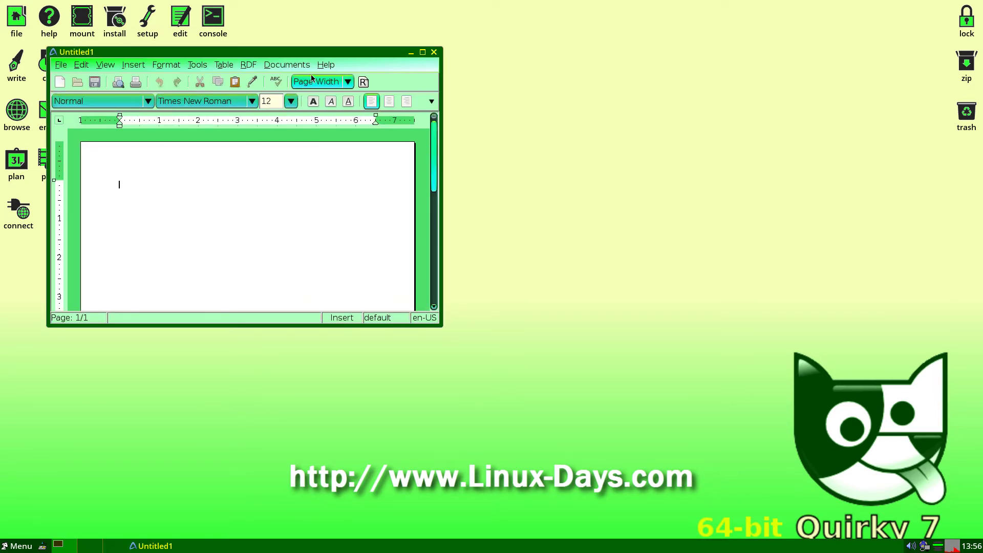
pyautogui.click(326, 64)
pyautogui.click(343, 154)
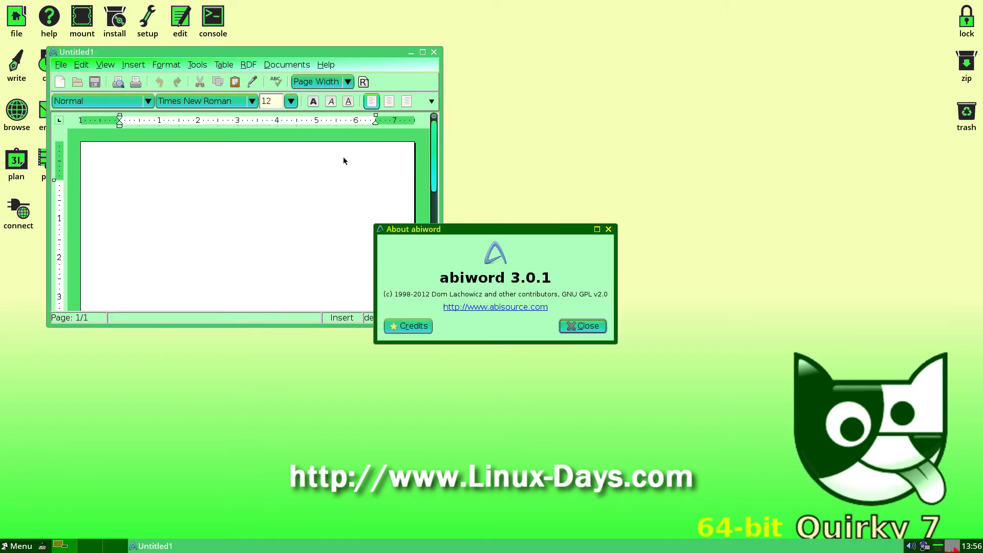
pyautogui.moveTo(440, 277); pyautogui.dragTo(551, 278)
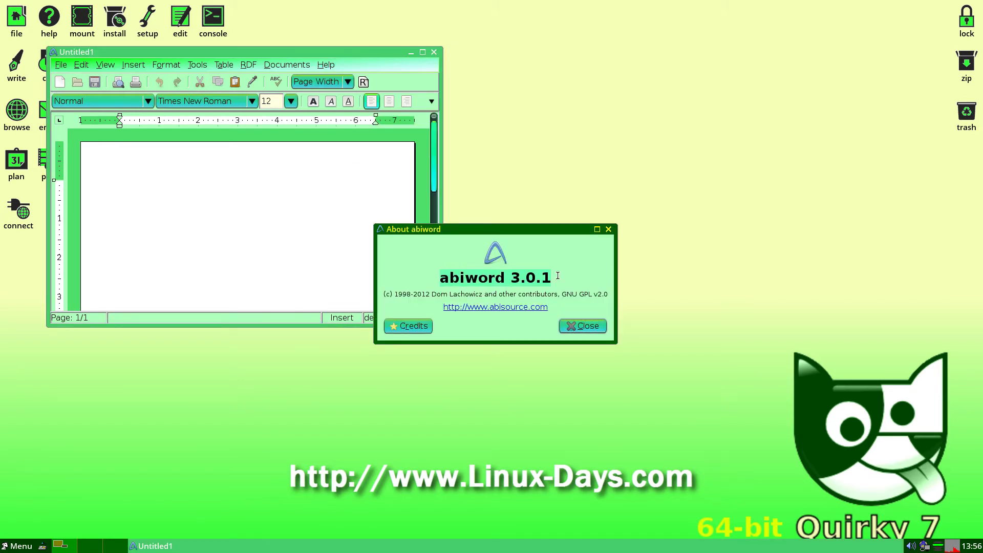
pyautogui.click(581, 326)
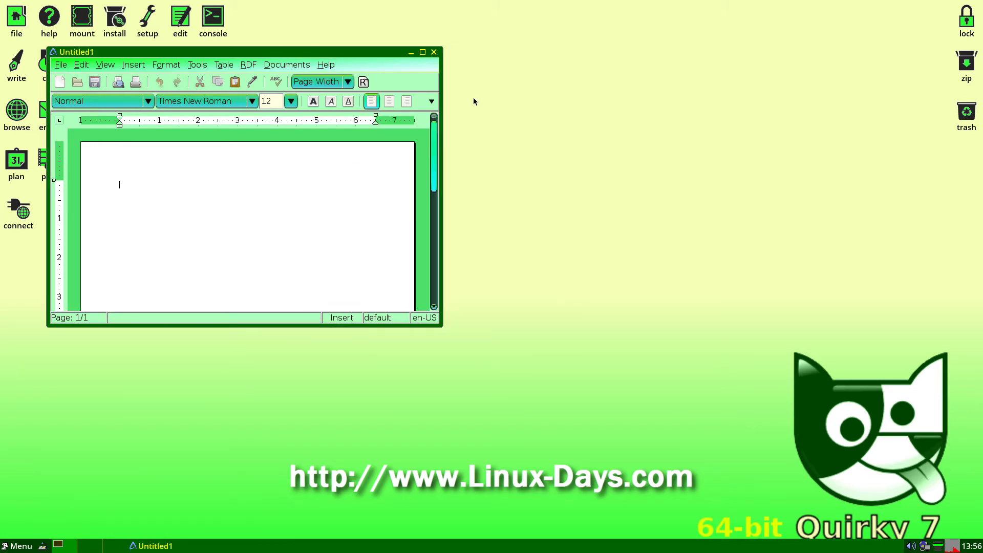
pyautogui.click(434, 53)
# Open the Gnumeric spreadsheet, check its version in the About information, and close it.
pyautogui.click(45, 65)
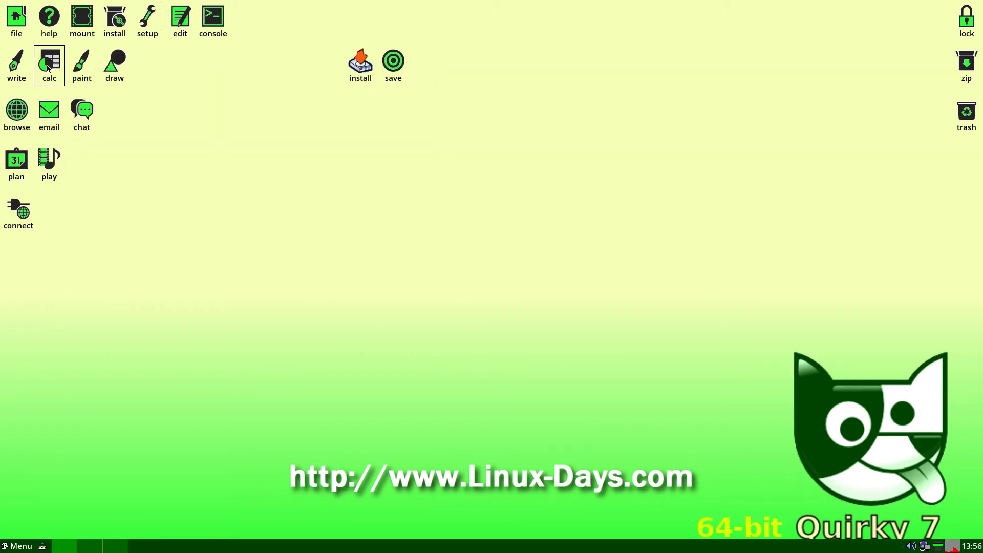
pyautogui.click(308, 81)
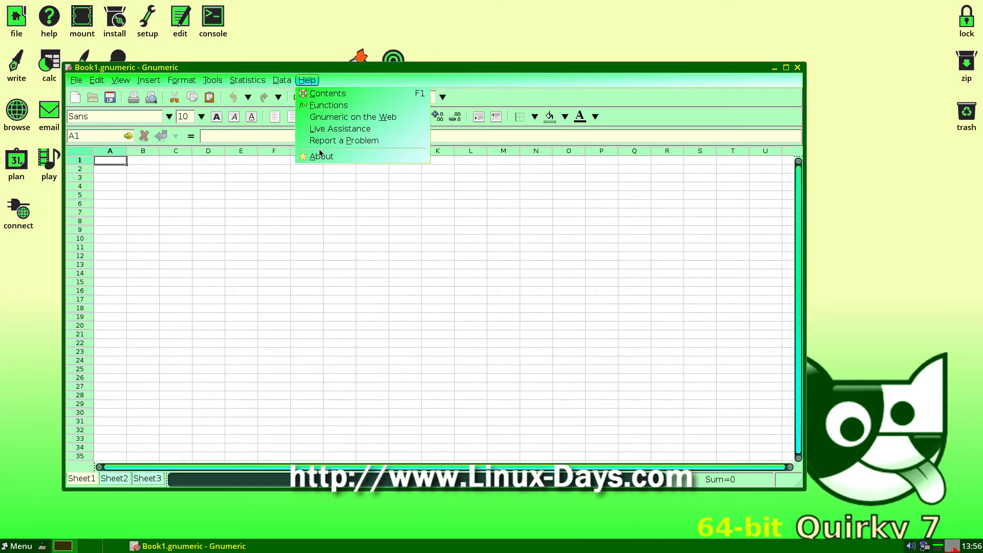
pyautogui.click(326, 155)
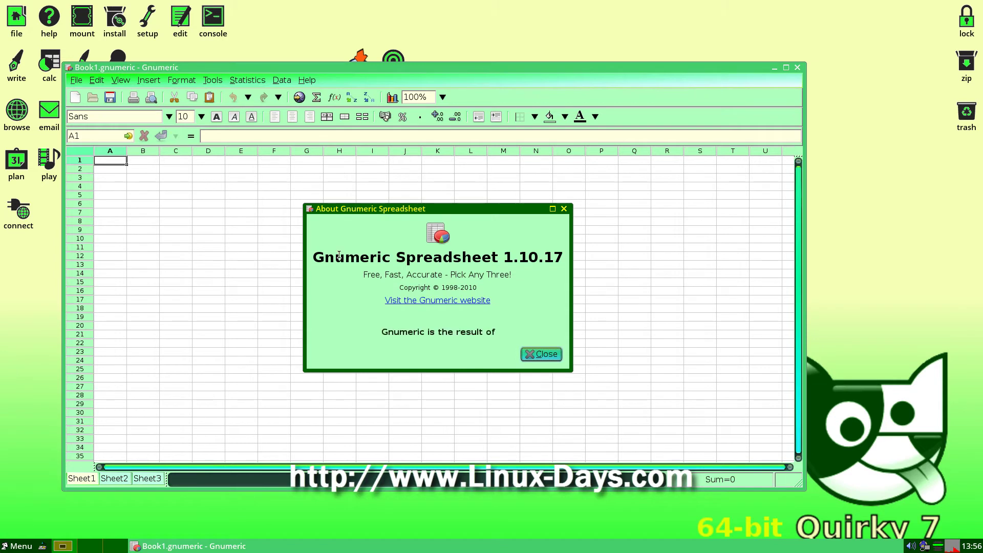
pyautogui.moveTo(314, 257); pyautogui.dragTo(560, 256)
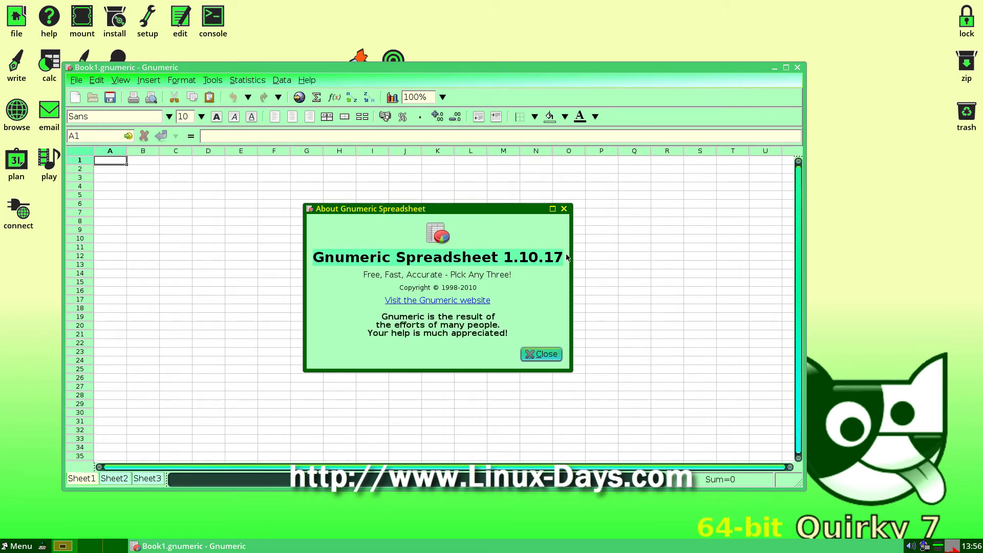
pyautogui.click(545, 353)
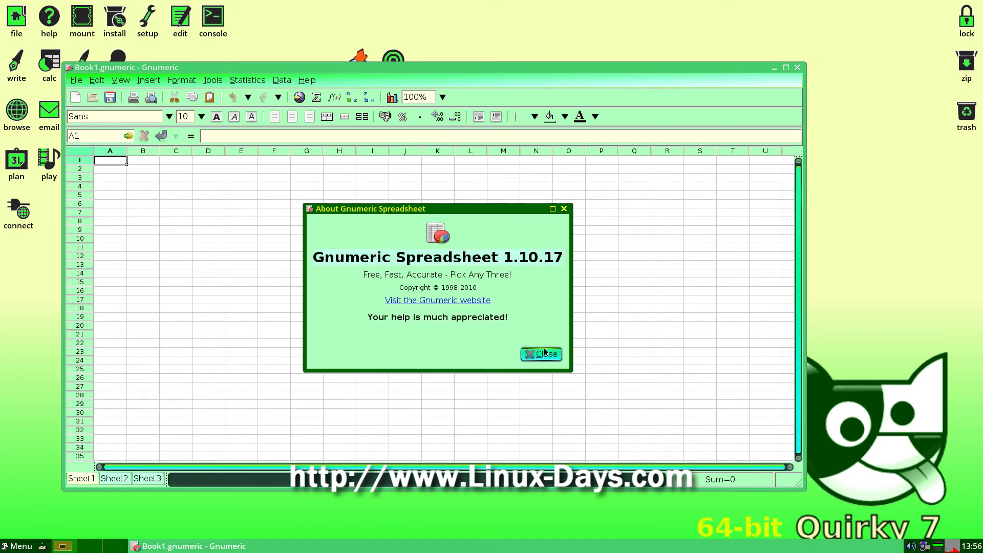
pyautogui.click(545, 353)
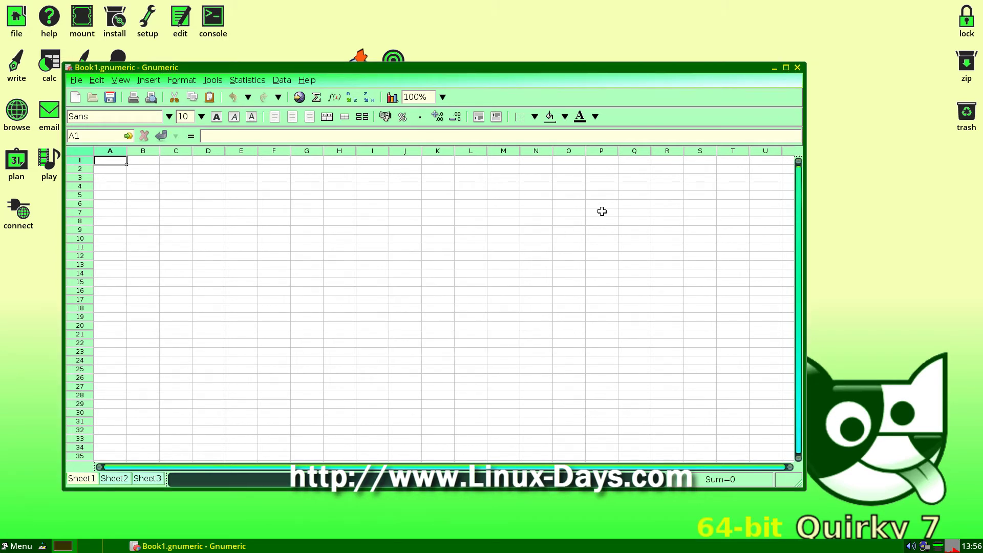
pyautogui.click(797, 68)
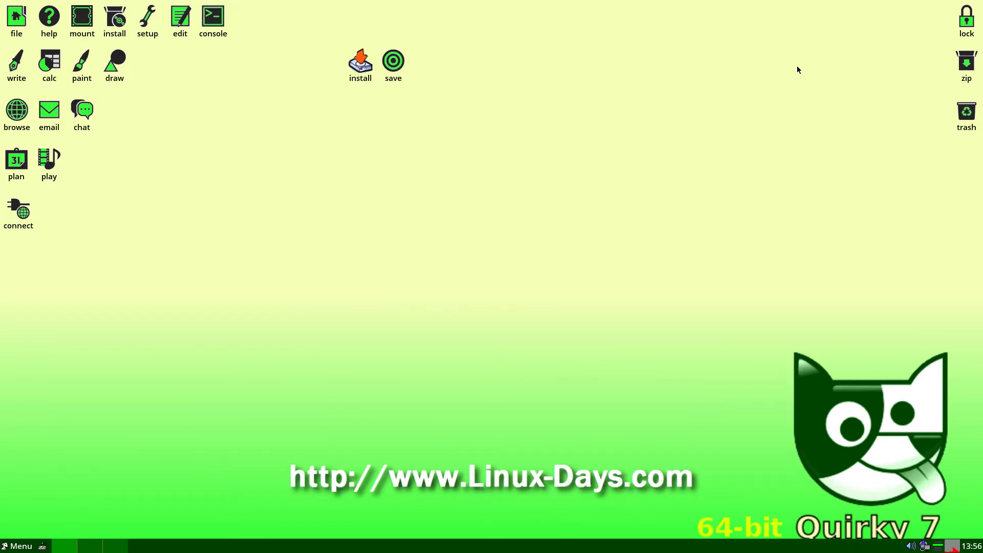
# Paint two crossing red freehand strokes on the black canvas in mtPaint and close it, discarding the changes.
pyautogui.click(82, 64)
pyautogui.moveTo(132, 10); pyautogui.dragTo(430, 183)
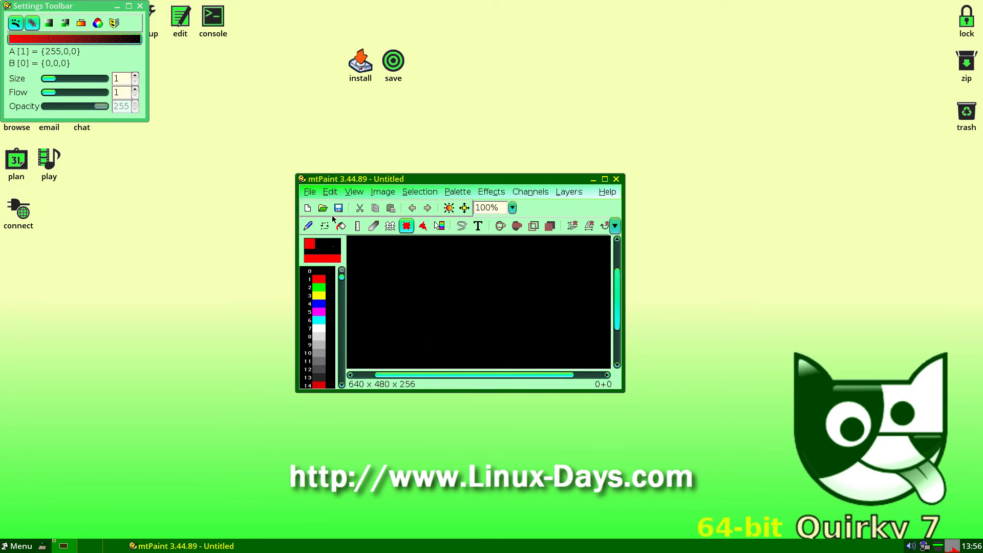
pyautogui.click(308, 226)
pyautogui.moveTo(420, 296)
pyautogui.mouseDown()
pyautogui.moveTo(488, 301)
pyautogui.moveTo(441, 333)
pyautogui.mouseUp()
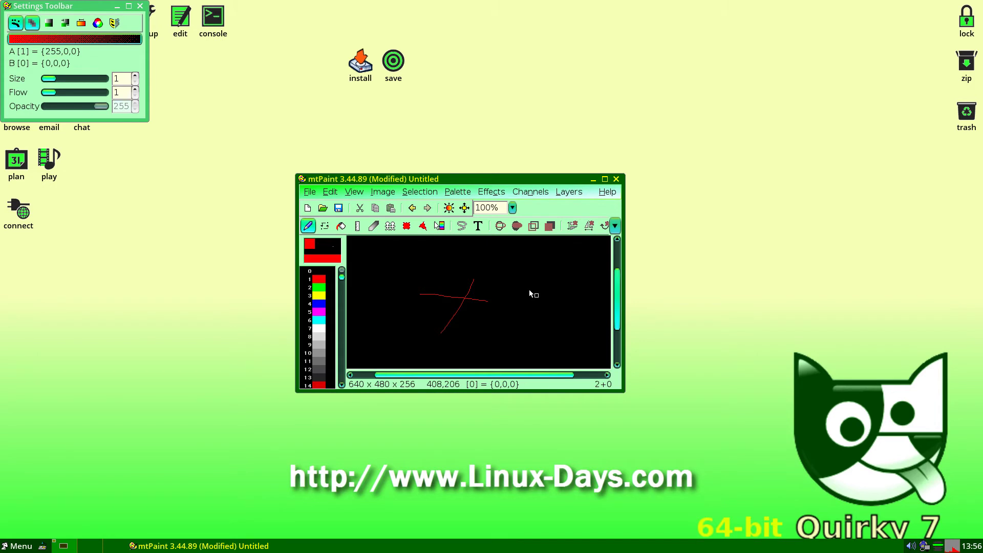
pyautogui.click(617, 180)
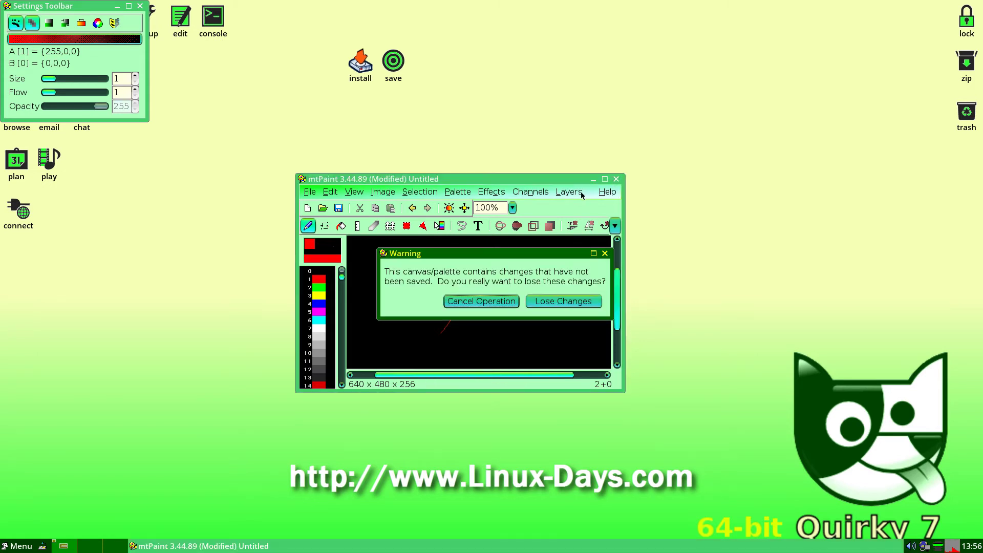
pyautogui.click(569, 304)
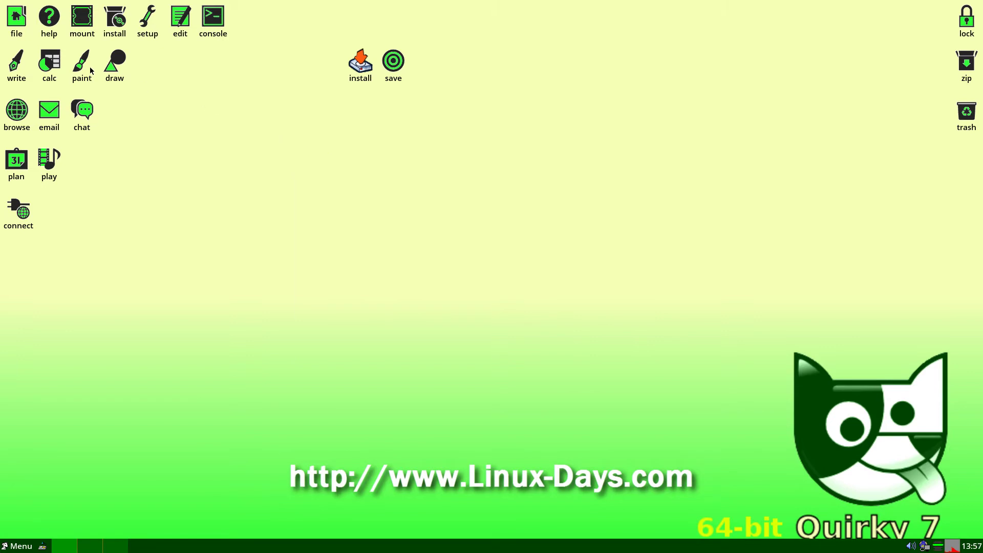
# Open InkscapeLite in an enlarged window and draw a red ellipse, a yellow star and a spiral.
pyautogui.click(111, 69)
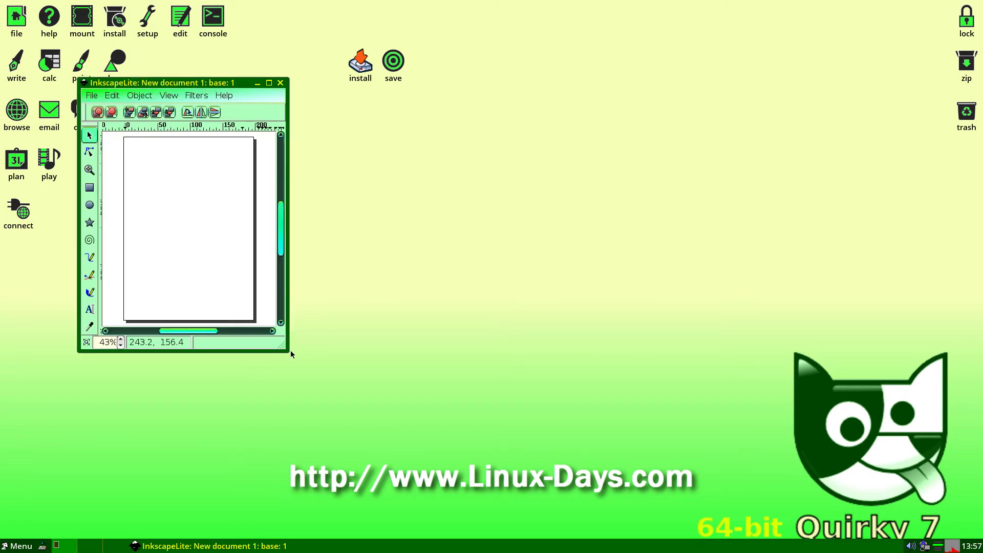
pyautogui.moveTo(283, 346); pyautogui.dragTo(650, 437)
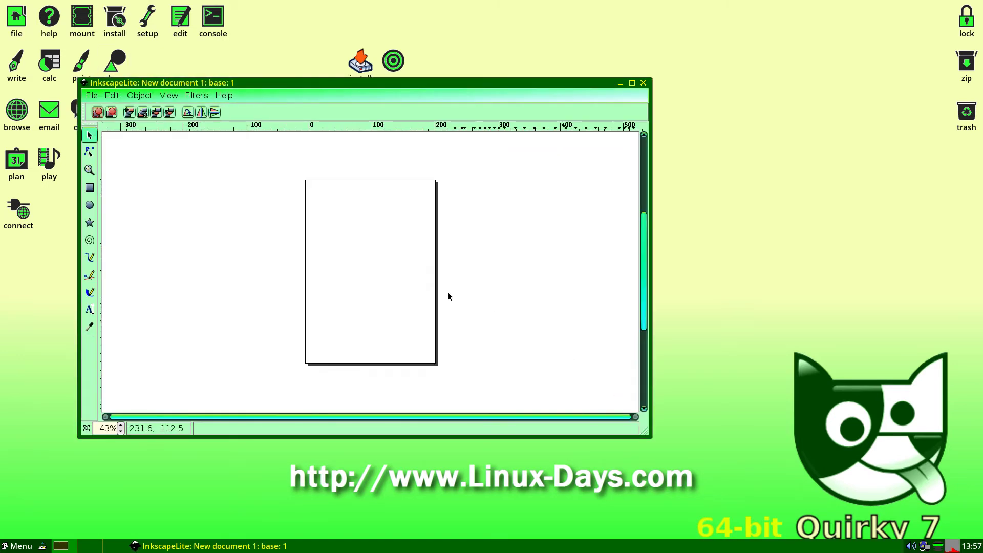
pyautogui.click(89, 205)
pyautogui.moveTo(327, 201); pyautogui.dragTo(390, 234)
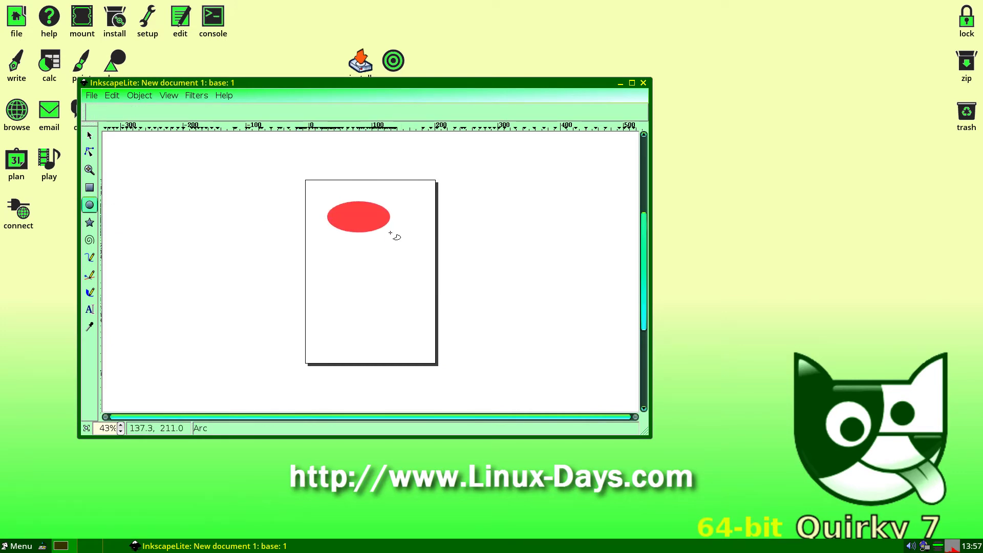
pyautogui.click(89, 222)
pyautogui.moveTo(318, 257); pyautogui.dragTo(404, 290)
pyautogui.click(89, 240)
# Draw a looping freehand curve across the lower page, continued by a straight segment to a point left of the page.
pyautogui.click(89, 257)
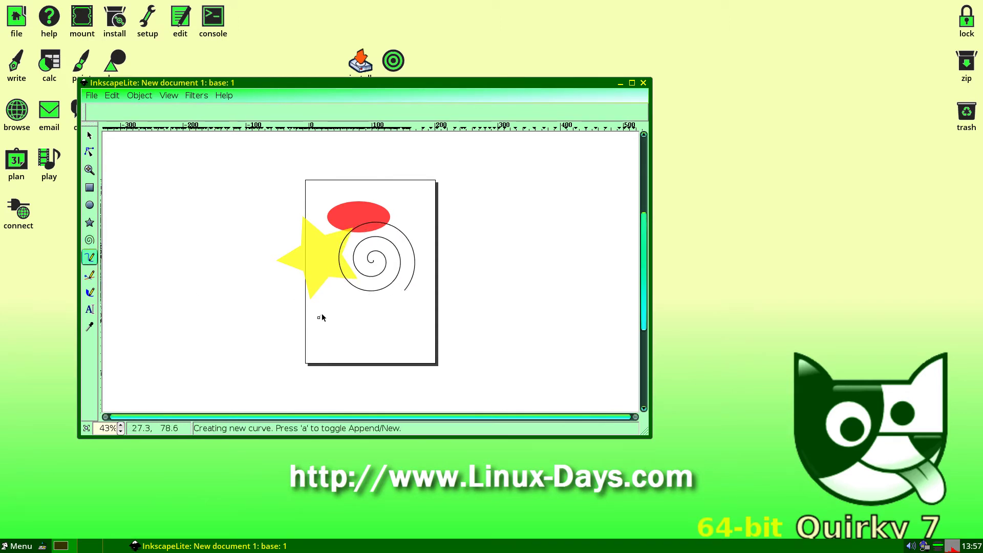
pyautogui.moveTo(318, 316)
pyautogui.mouseDown()
pyautogui.moveTo(392, 310)
pyautogui.moveTo(358, 240)
pyautogui.moveTo(421, 337)
pyautogui.mouseUp()
pyautogui.click(421, 337)
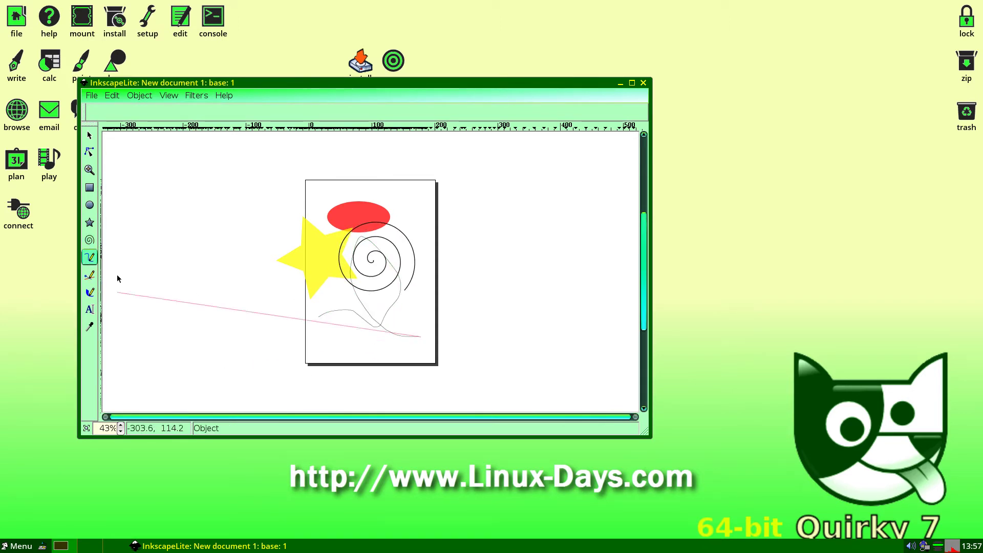
pyautogui.click(250, 249)
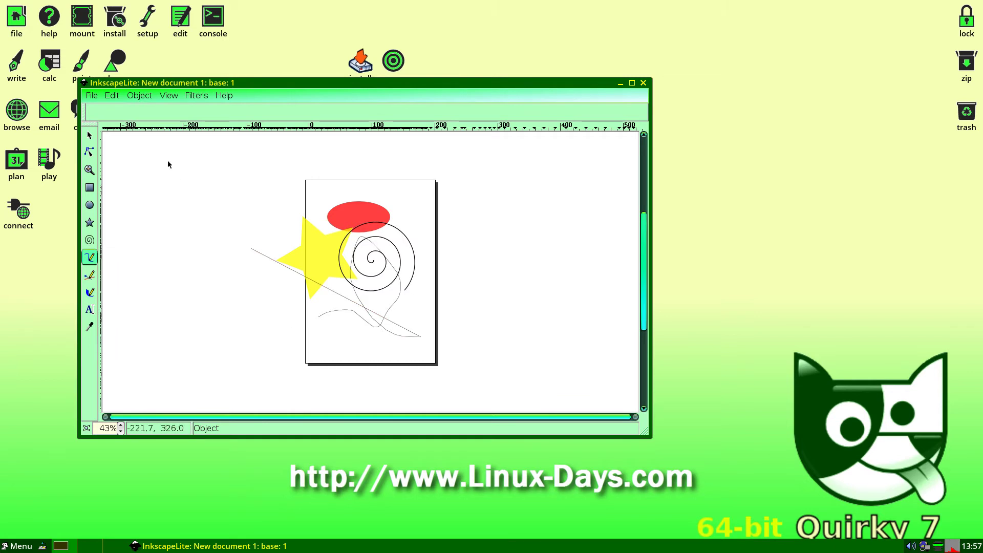
# Open the About Inkscape information to check the version and contributors.
pyautogui.click(95, 97)
pyautogui.moveTo(216, 99)
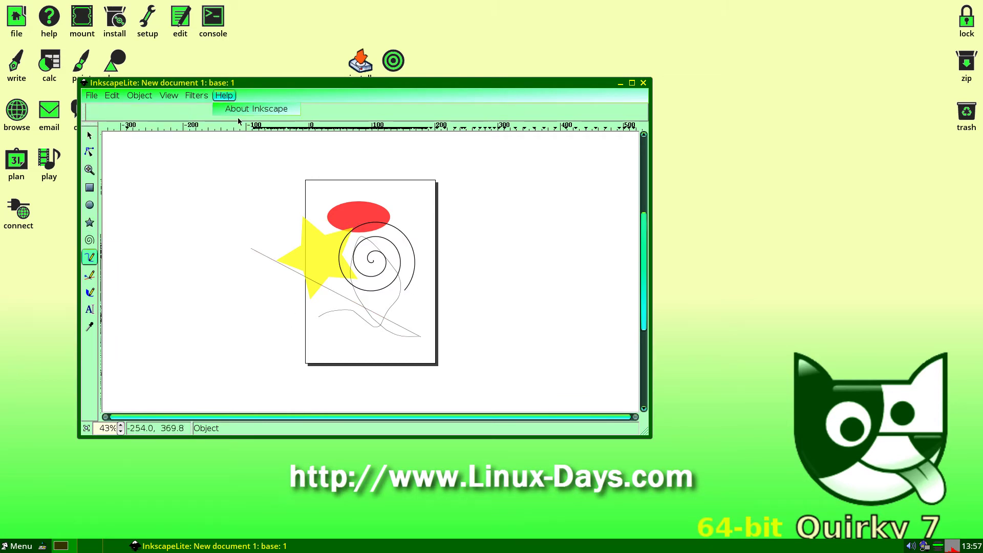
pyautogui.click(256, 108)
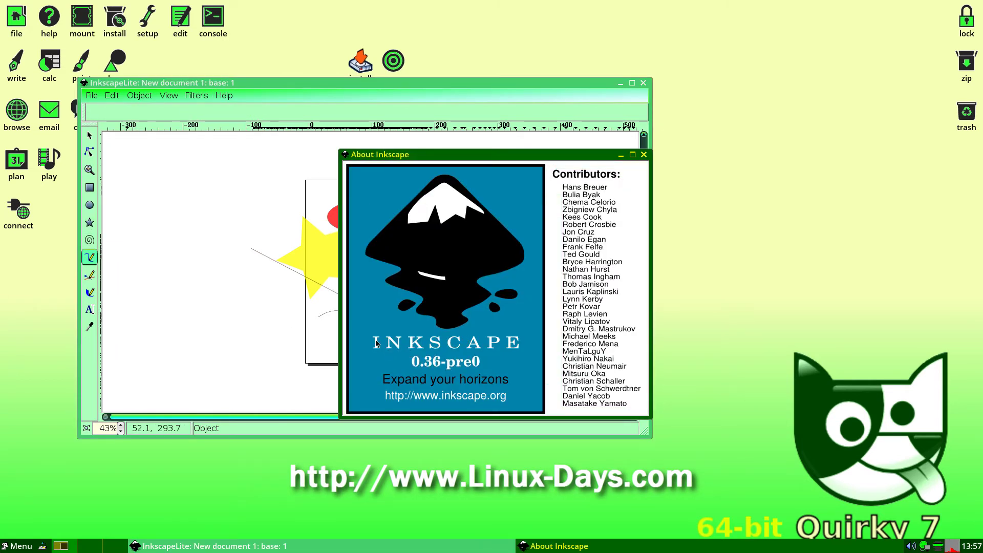
# Close the About Inkscape window and quit InkscapeLite without saving the drawing.
pyautogui.moveTo(445, 155); pyautogui.dragTo(356, 122)
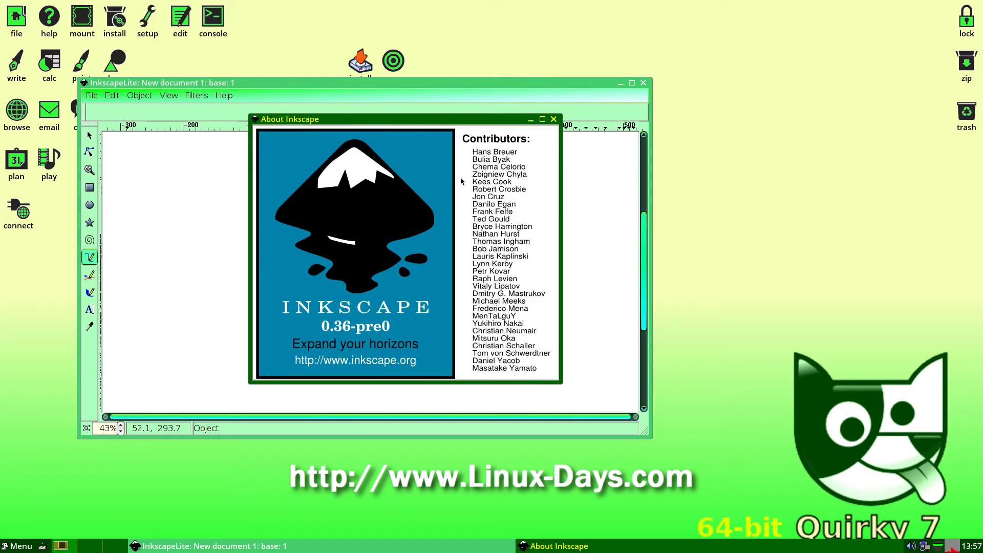
pyautogui.click(553, 120)
pyautogui.click(92, 94)
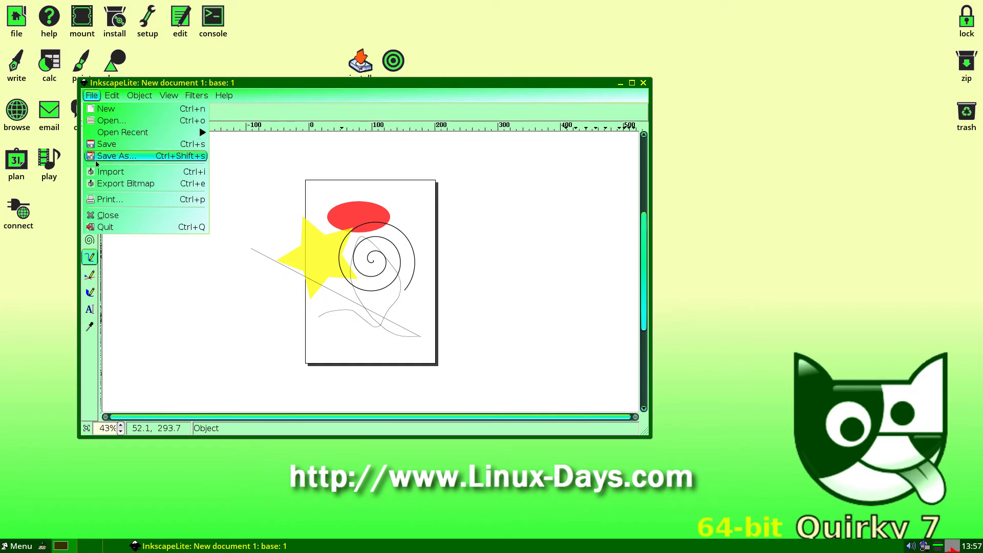
pyautogui.click(109, 227)
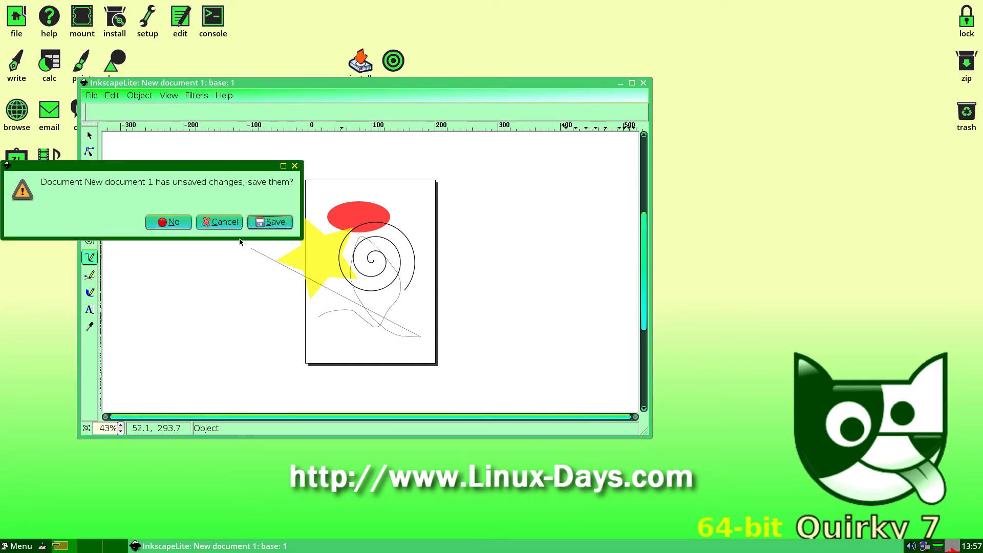
pyautogui.click(166, 222)
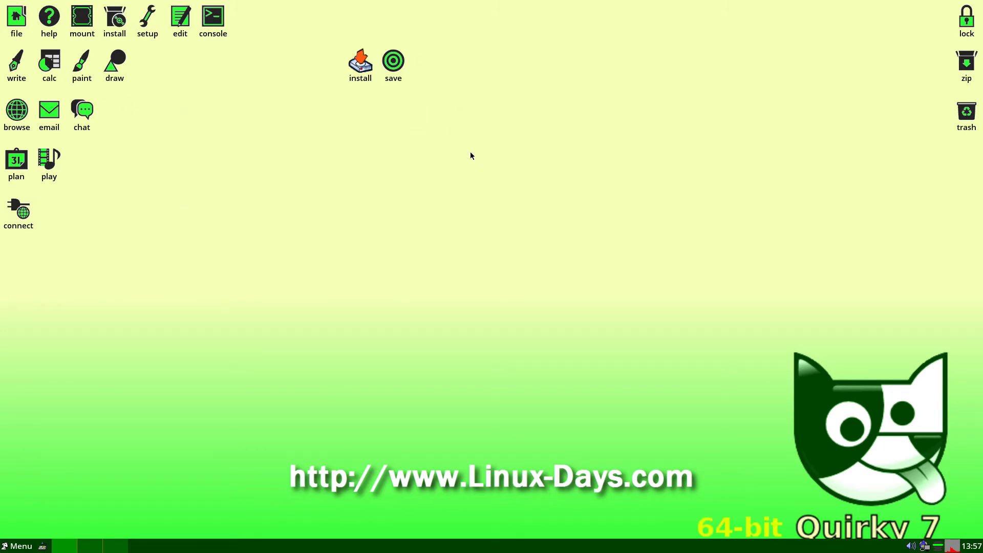
# Open the Quirky Installer, choose 64-bit CPU, view the Live-CD installation's ISO source options and cancel.
pyautogui.click(361, 63)
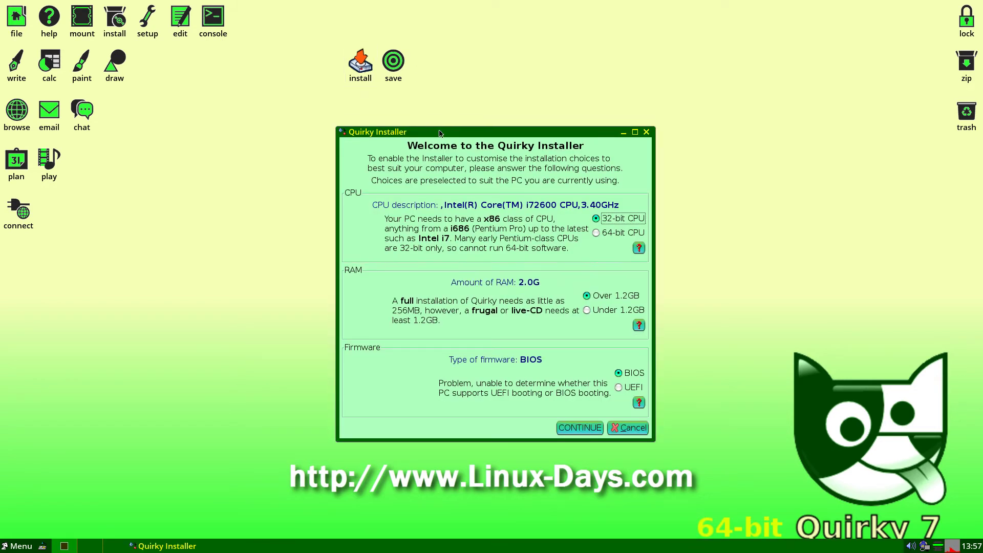
pyautogui.moveTo(440, 132); pyautogui.dragTo(313, 112)
pyautogui.click(483, 214)
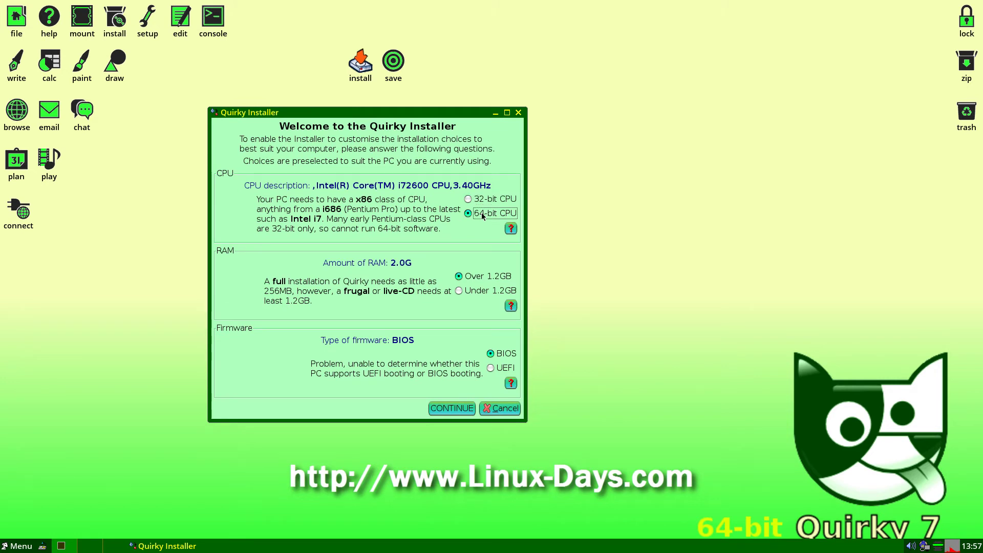
pyautogui.click(453, 412)
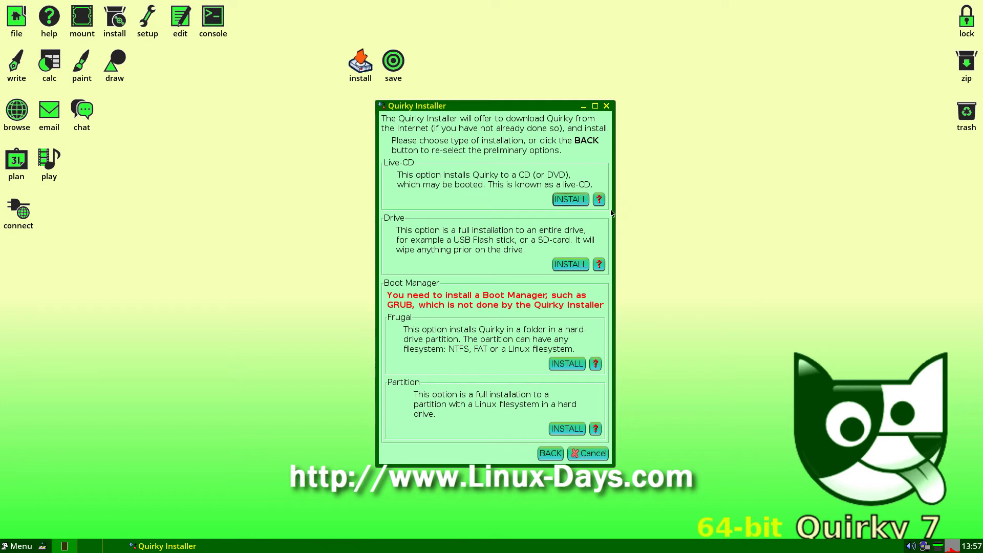
pyautogui.click(570, 200)
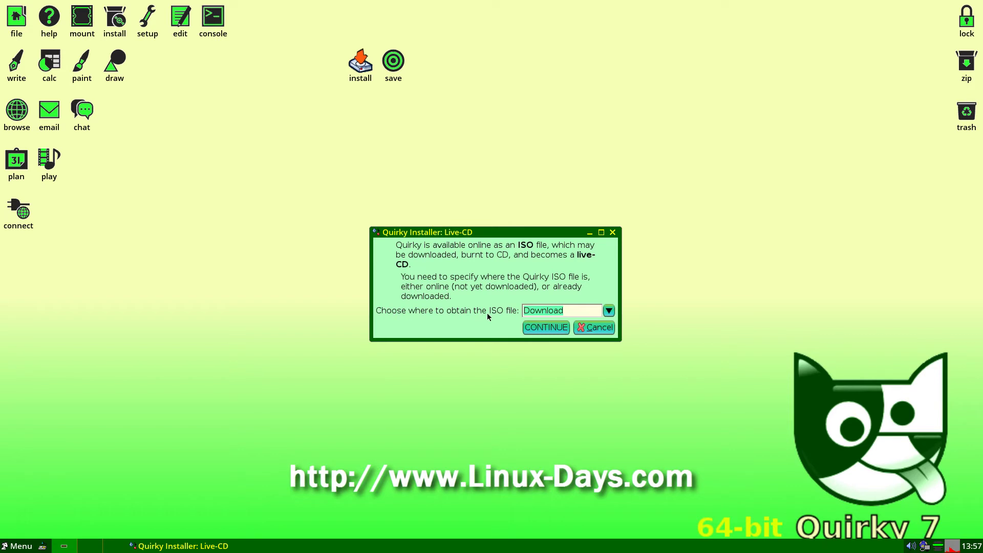
pyautogui.click(593, 328)
# Reopen the Quirky Installer with 64-bit CPU, look at the drive selection for a full drive installation and cancel.
pyautogui.click(369, 76)
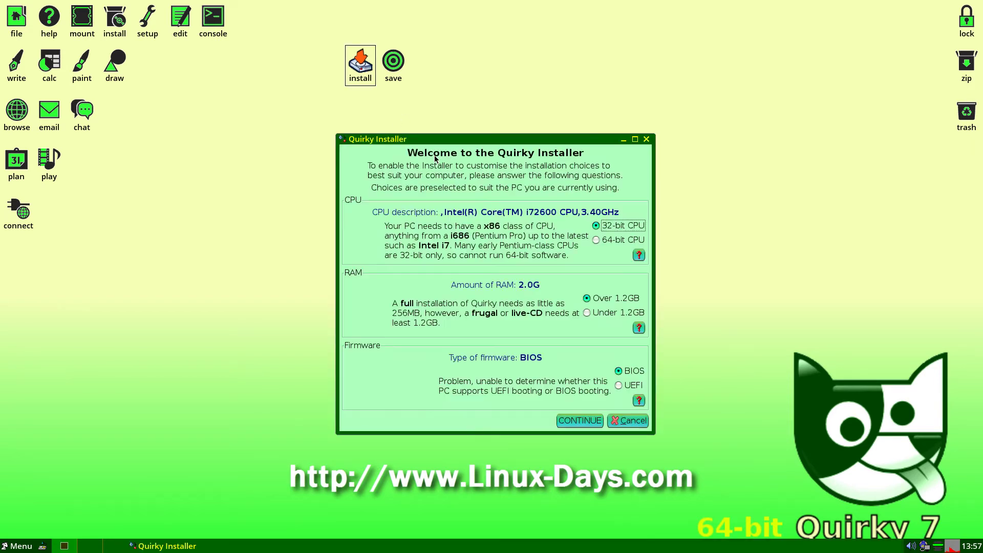
pyautogui.click(612, 239)
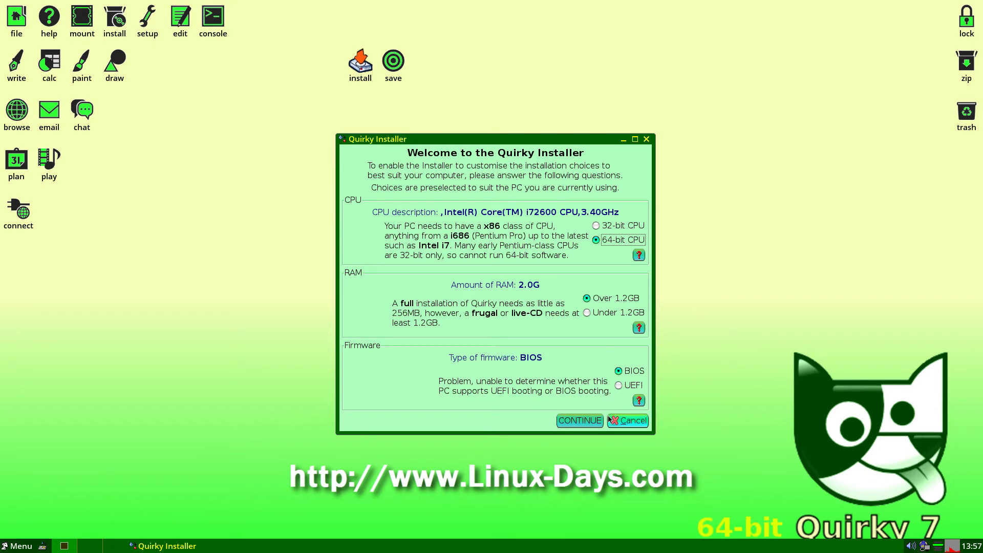
pyautogui.click(583, 419)
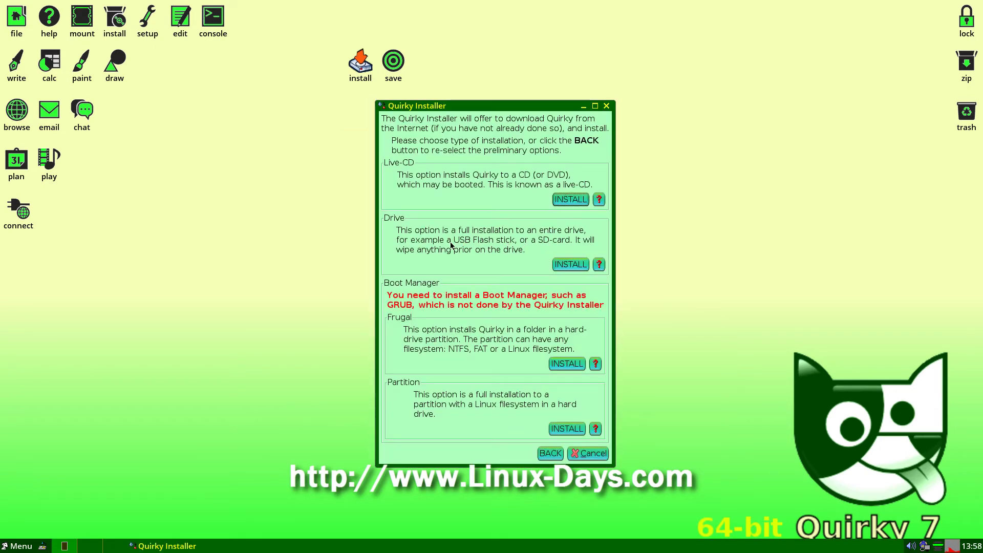
pyautogui.click(572, 264)
pyautogui.click(563, 406)
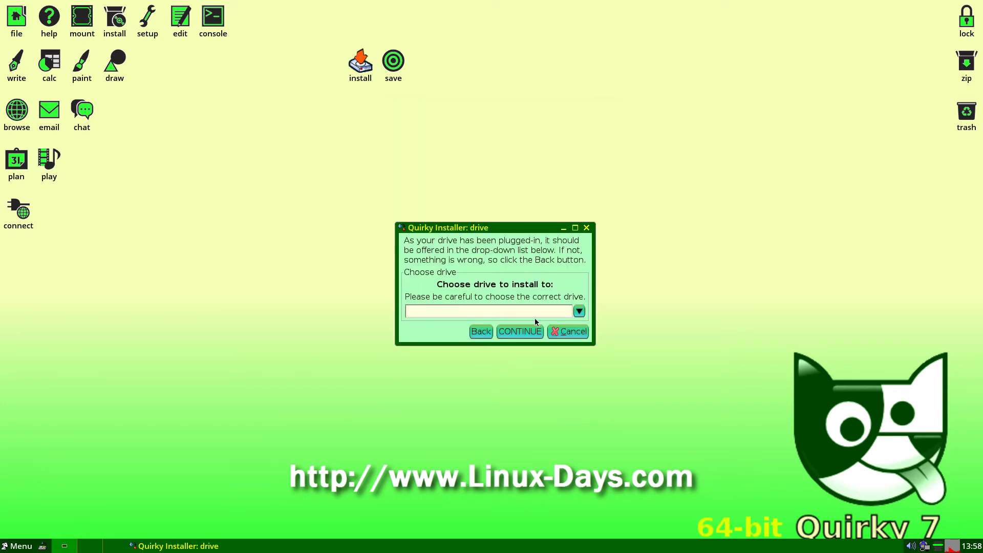
pyautogui.click(579, 311)
pyautogui.click(524, 332)
pyautogui.click(566, 331)
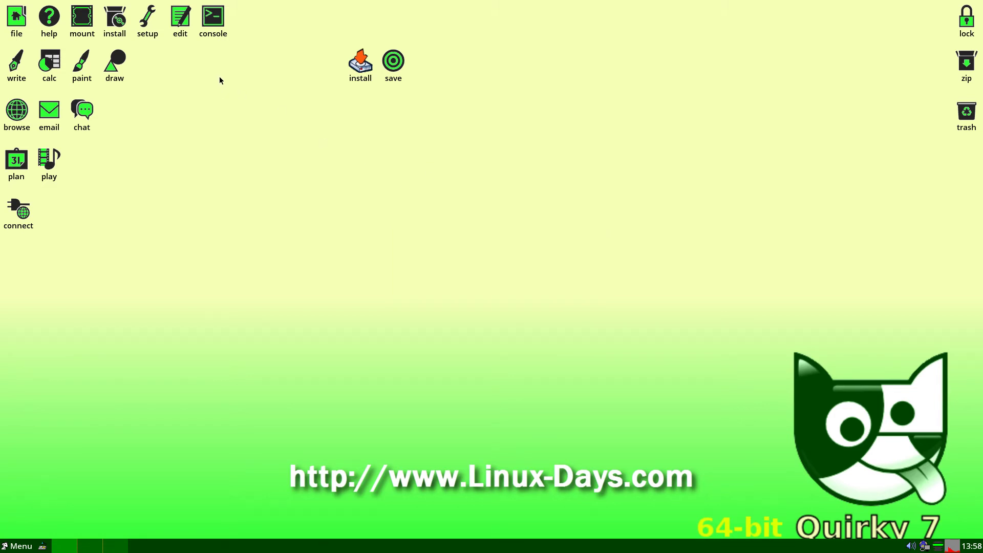
# Open the SeaMonkey mail client, place the Account Wizard beside its window and check the About SeaMonkey page.
pyautogui.click(49, 113)
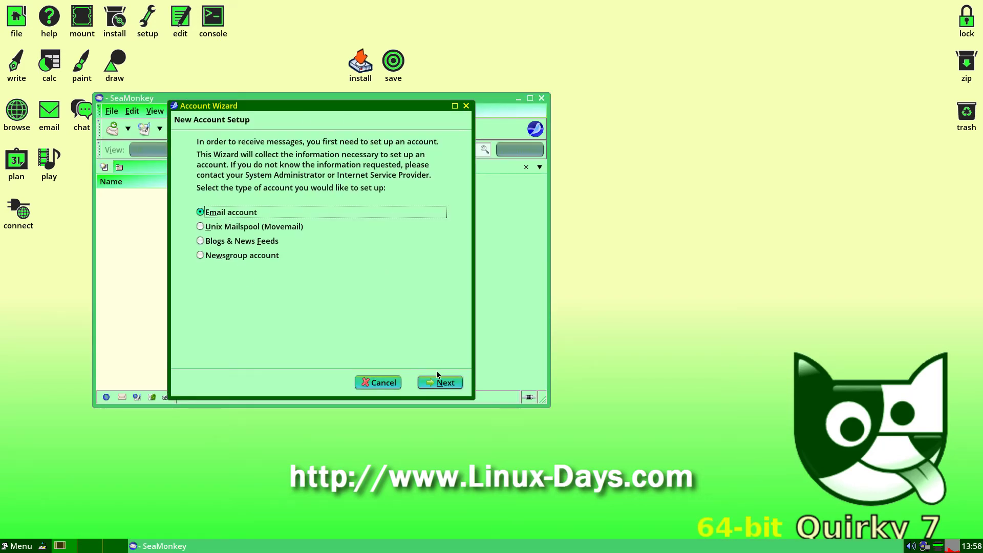
pyautogui.click(378, 382)
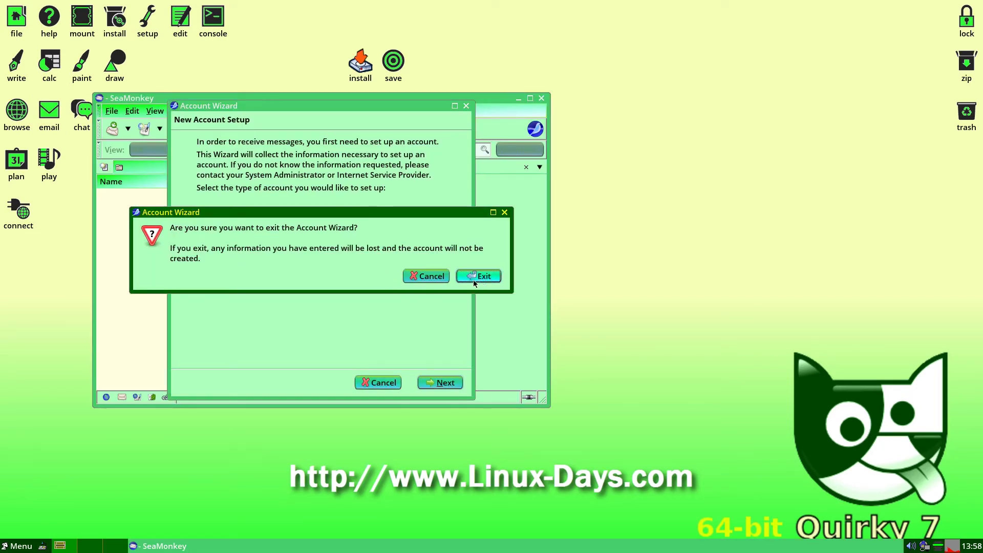
pyautogui.click(430, 277)
pyautogui.moveTo(380, 107); pyautogui.dragTo(784, 119)
pyautogui.click(179, 114)
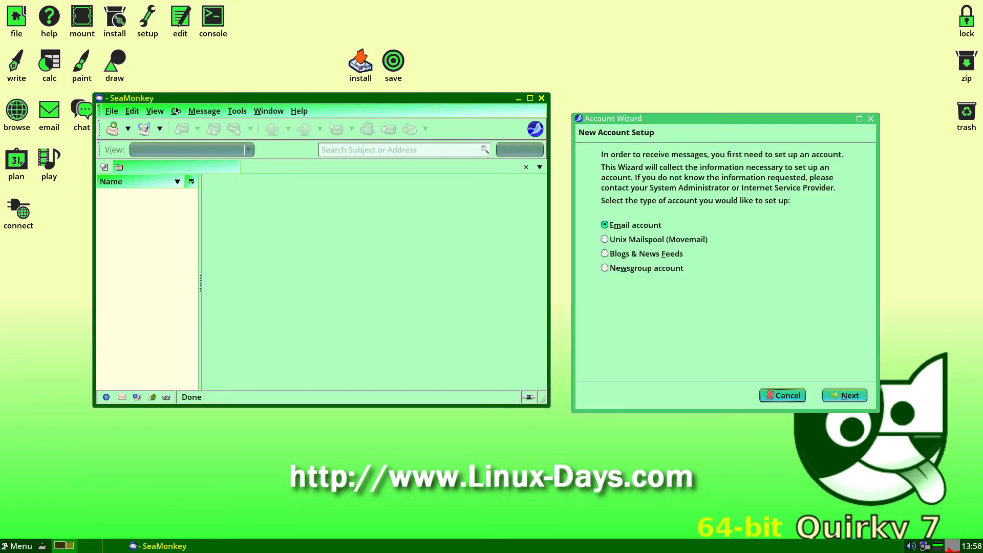
pyautogui.click(287, 111)
pyautogui.click(292, 112)
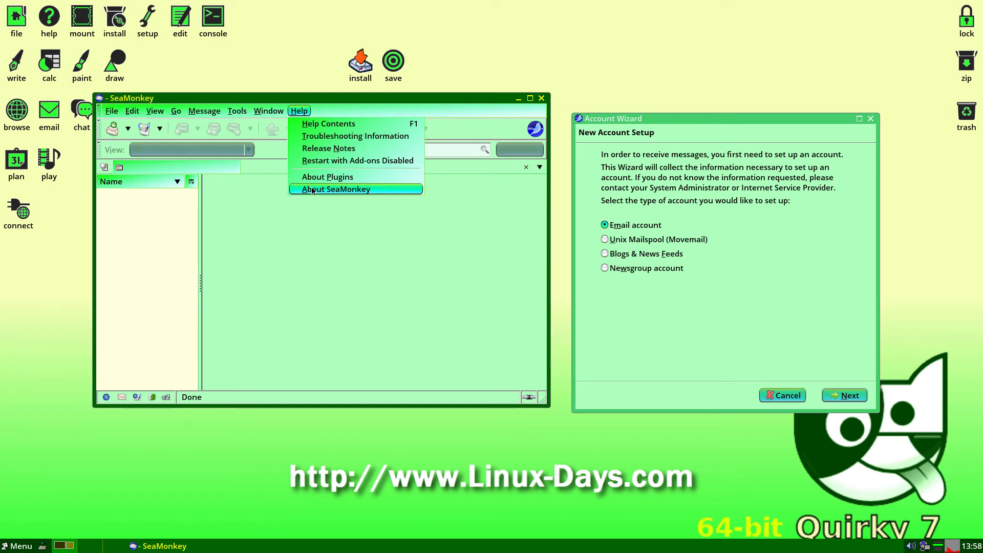
pyautogui.click(312, 189)
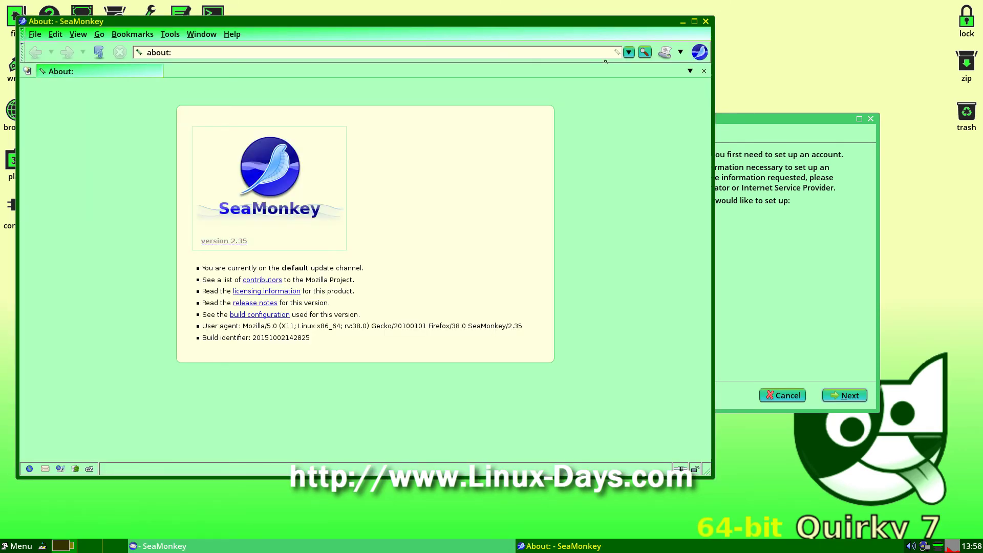
pyautogui.click(705, 21)
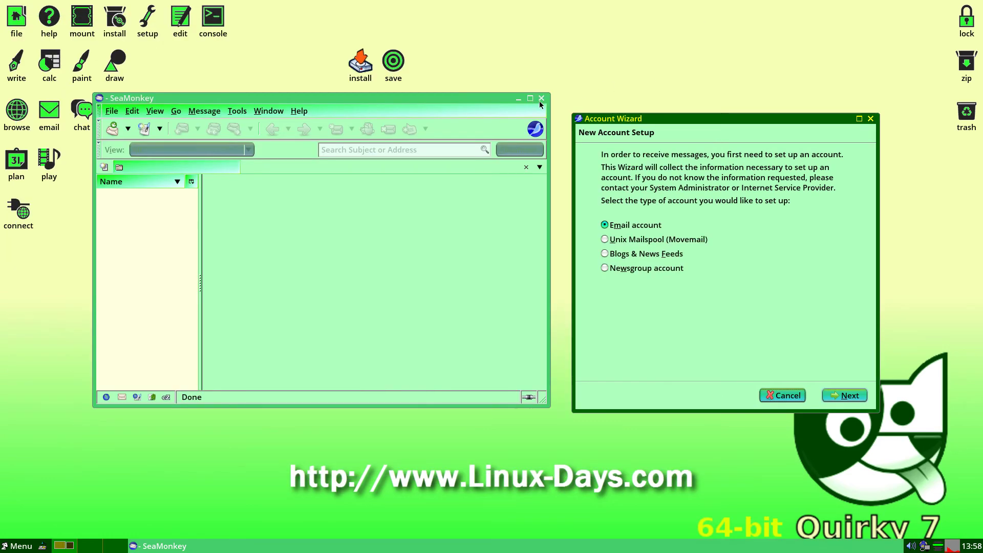
# Exit the Account Wizard without creating an account and quit SeaMonkey.
pyautogui.click(782, 395)
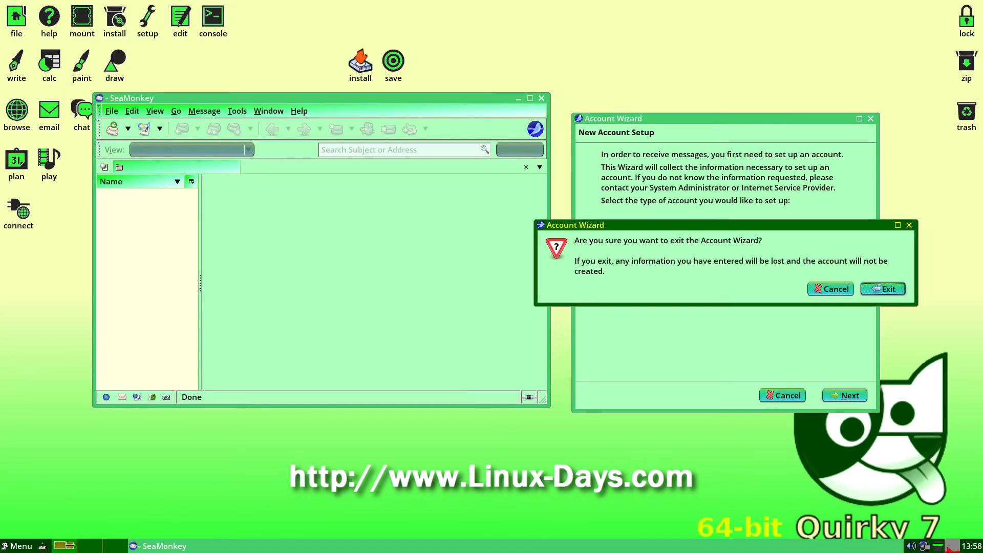
pyautogui.click(880, 290)
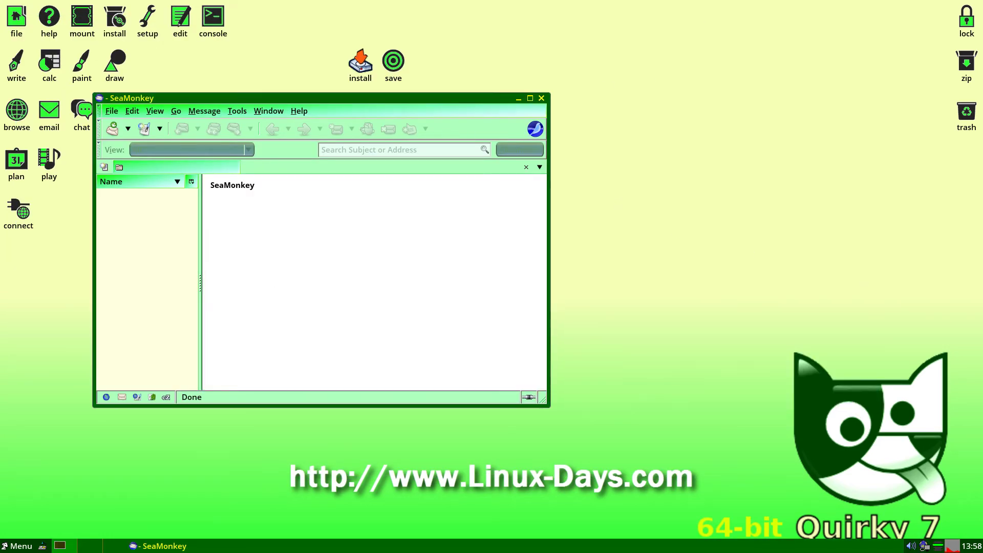
pyautogui.click(296, 111)
pyautogui.moveTo(111, 111)
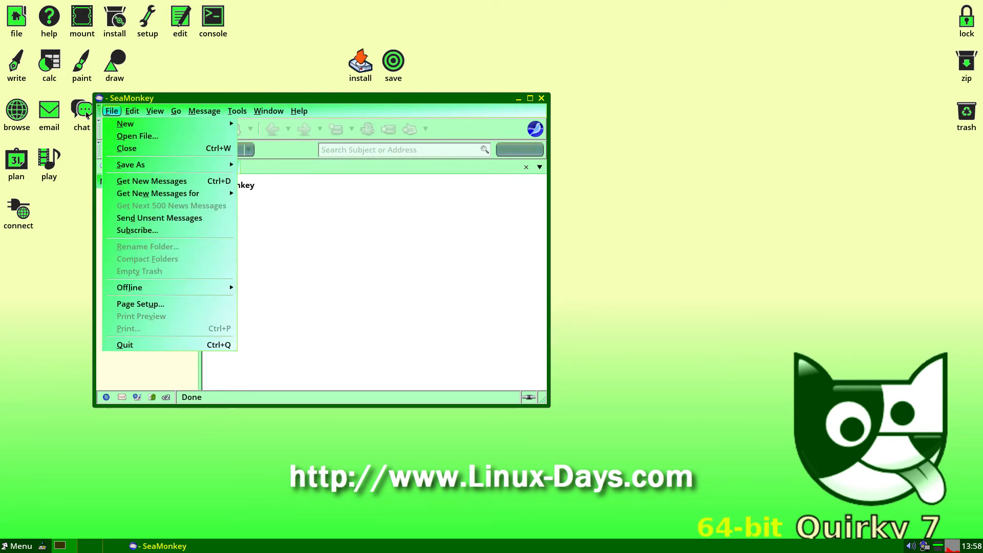
pyautogui.click(136, 343)
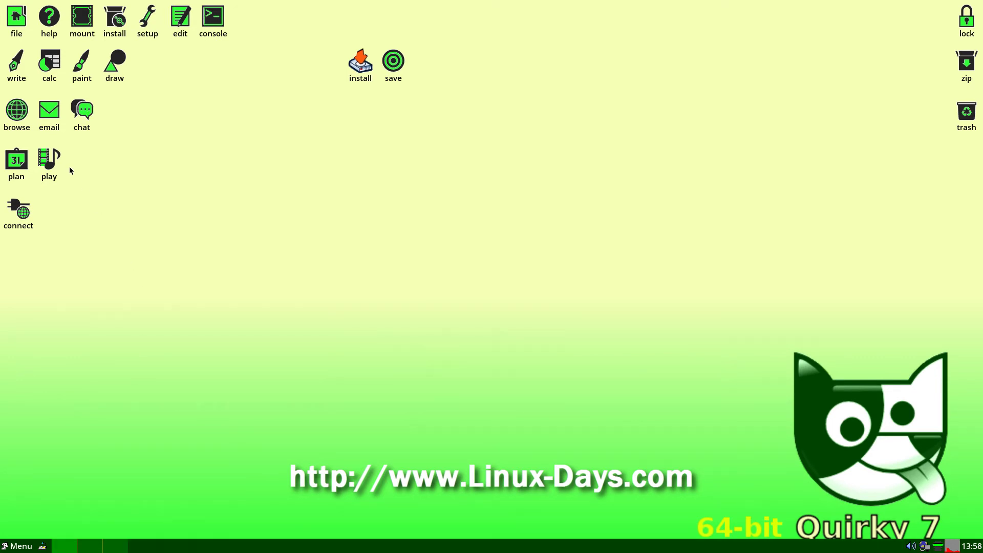
# Open the Osmo planner, look at the Add task form for 8 October 2015, cancel it and close the planner.
pyautogui.click(16, 160)
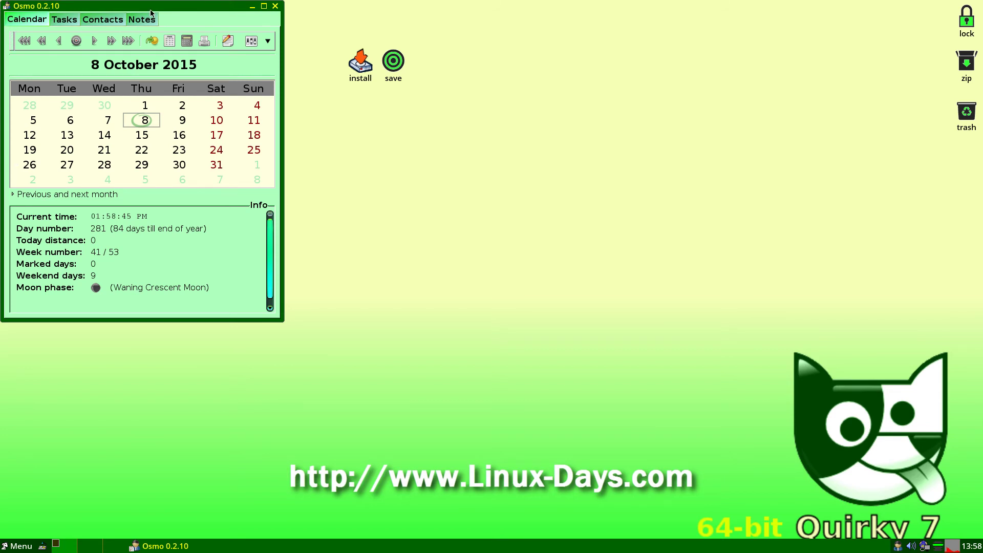
pyautogui.moveTo(151, 11); pyautogui.dragTo(240, 73)
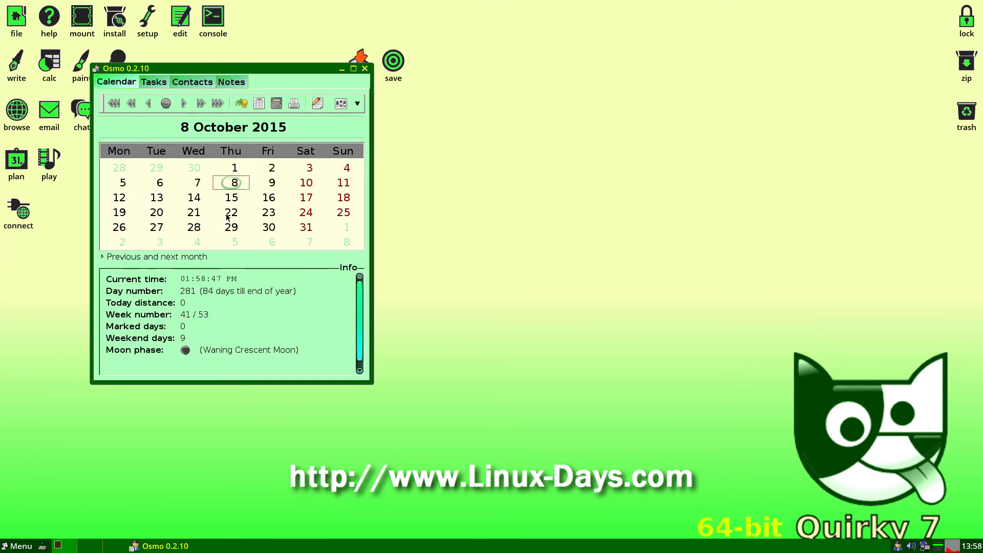
pyautogui.rightClick(232, 187)
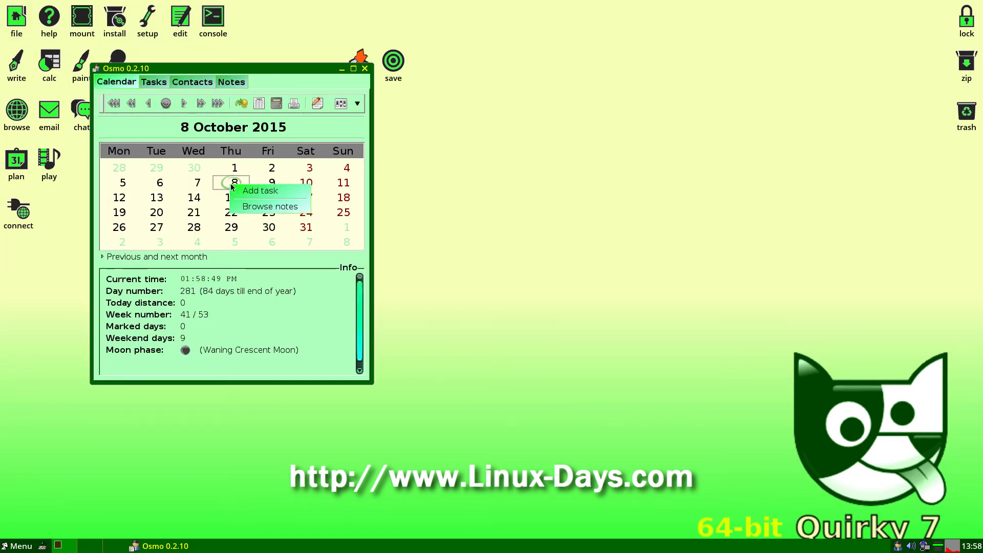
pyautogui.click(249, 191)
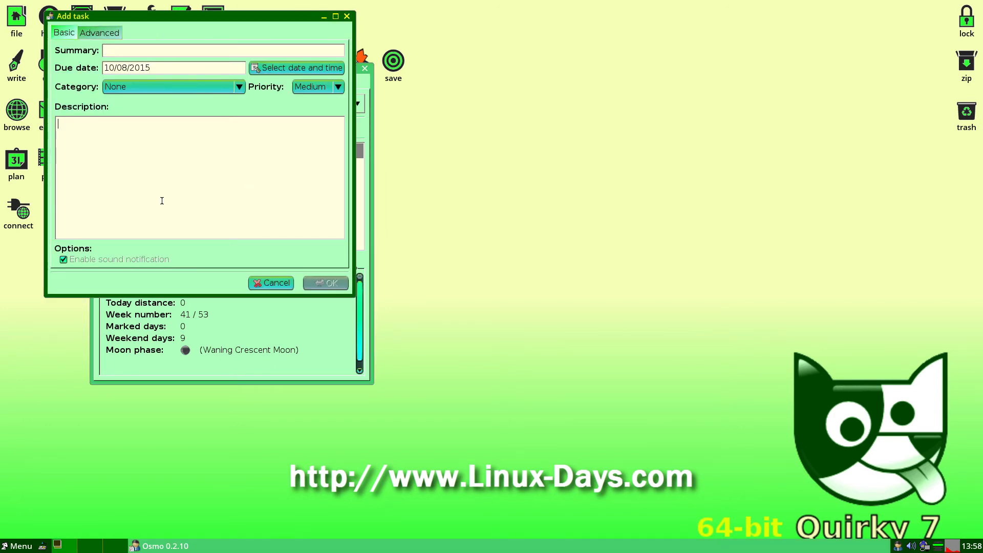
pyautogui.click(270, 283)
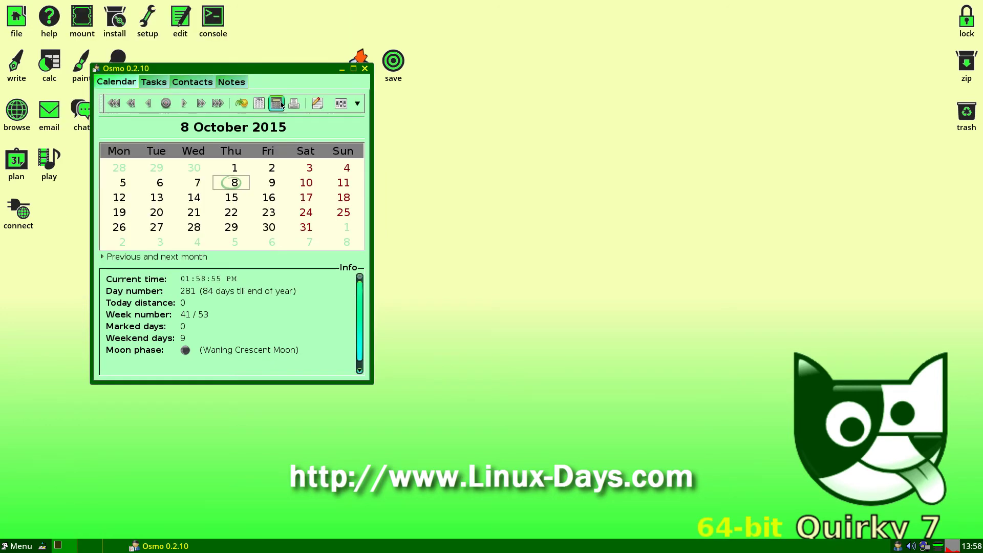
pyautogui.click(365, 68)
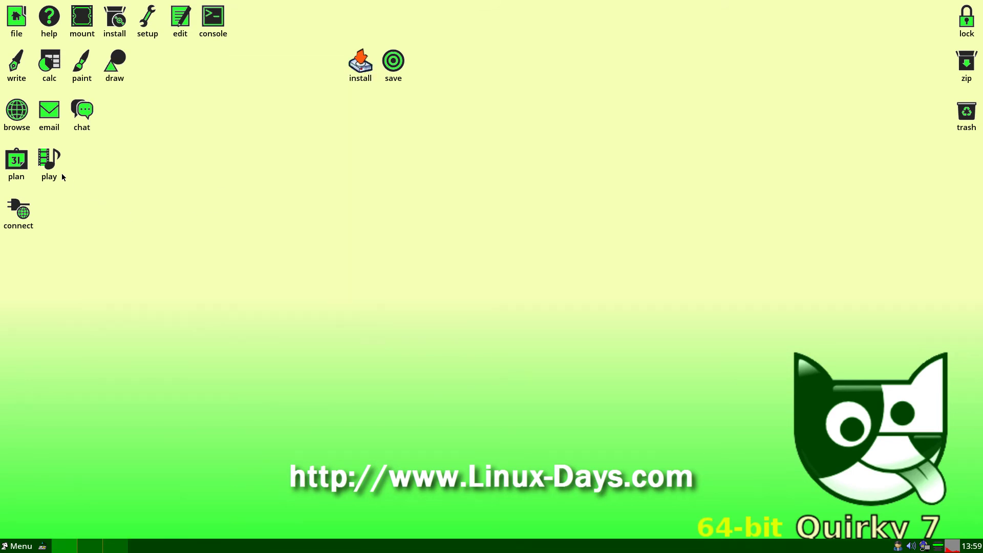
# Launch the xine media player, place its controls below the video window and accept the setup after browsing the ui and audio settings.
pyautogui.click(49, 162)
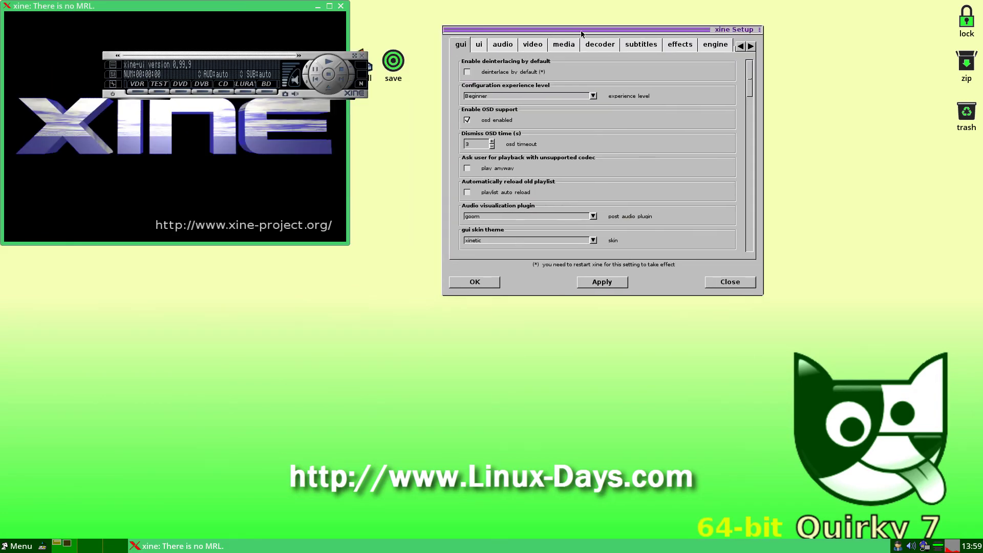
pyautogui.moveTo(282, 59); pyautogui.dragTo(252, 314)
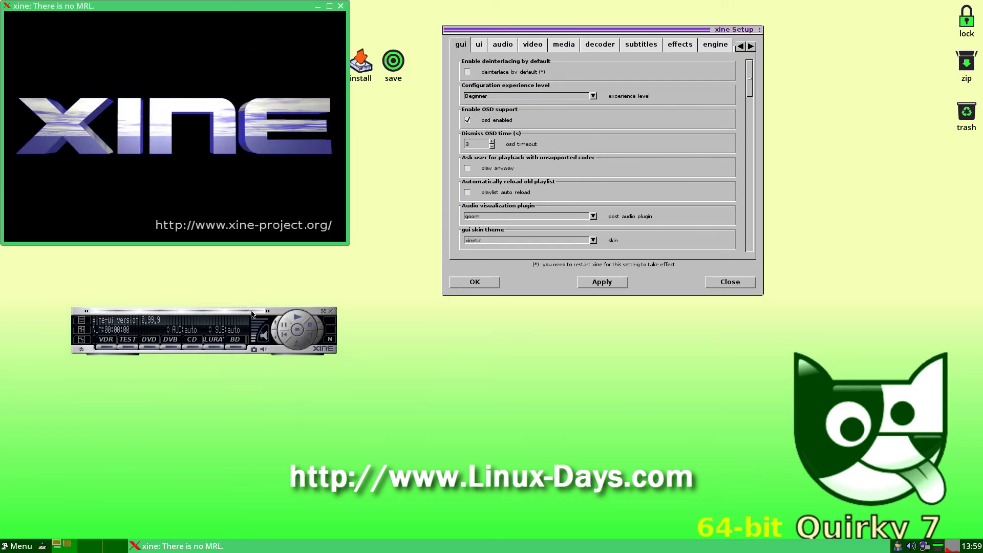
pyautogui.click(479, 44)
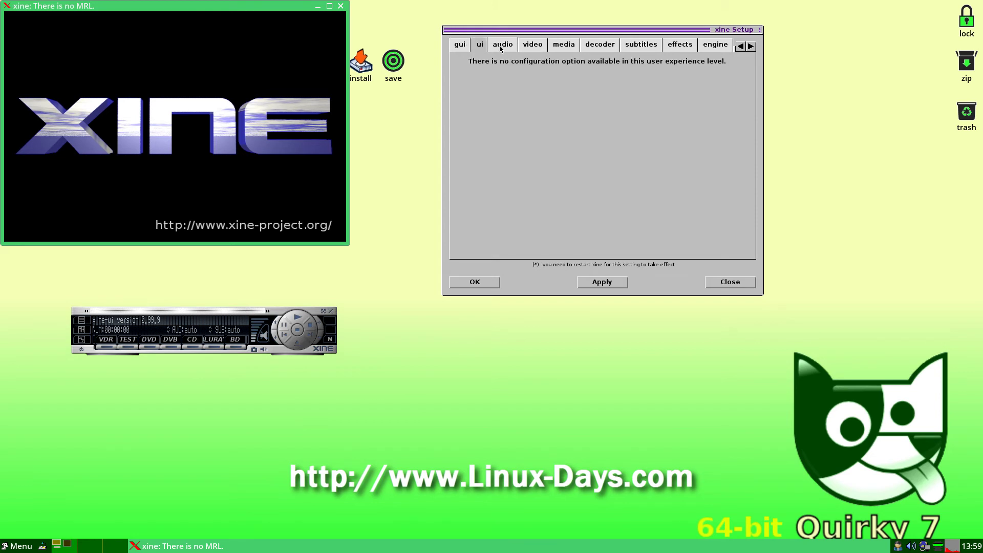
pyautogui.click(459, 44)
pyautogui.click(479, 45)
pyautogui.click(460, 44)
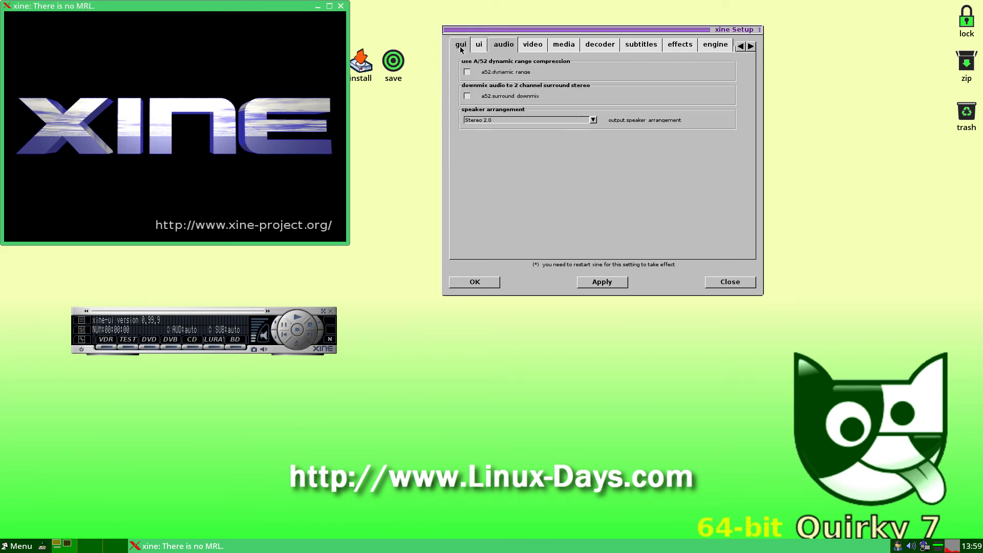
pyautogui.click(477, 282)
# Look over the xine context menu of the player controls, then quit the media player.
pyautogui.rightClick(169, 330)
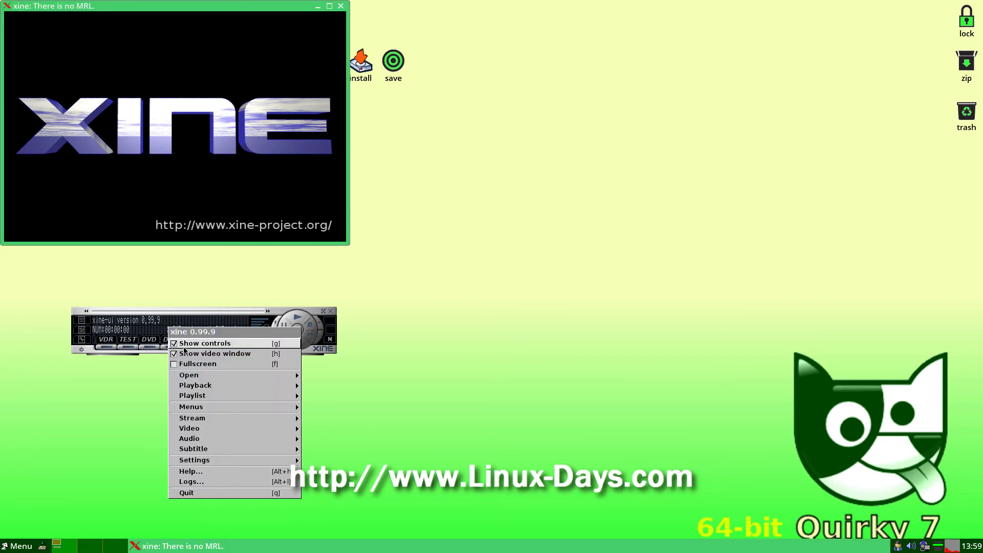
pyautogui.moveTo(197, 419)
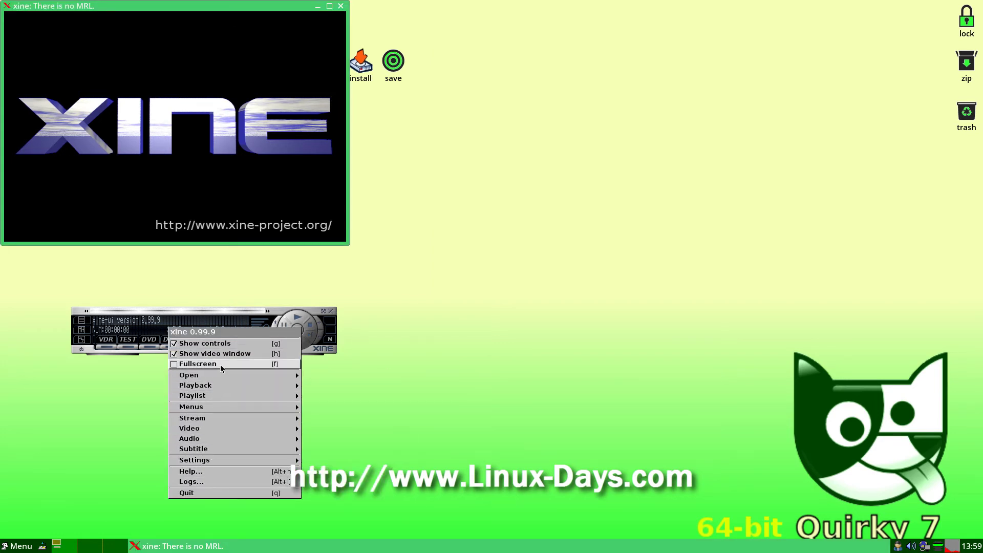
pyautogui.click(340, 5)
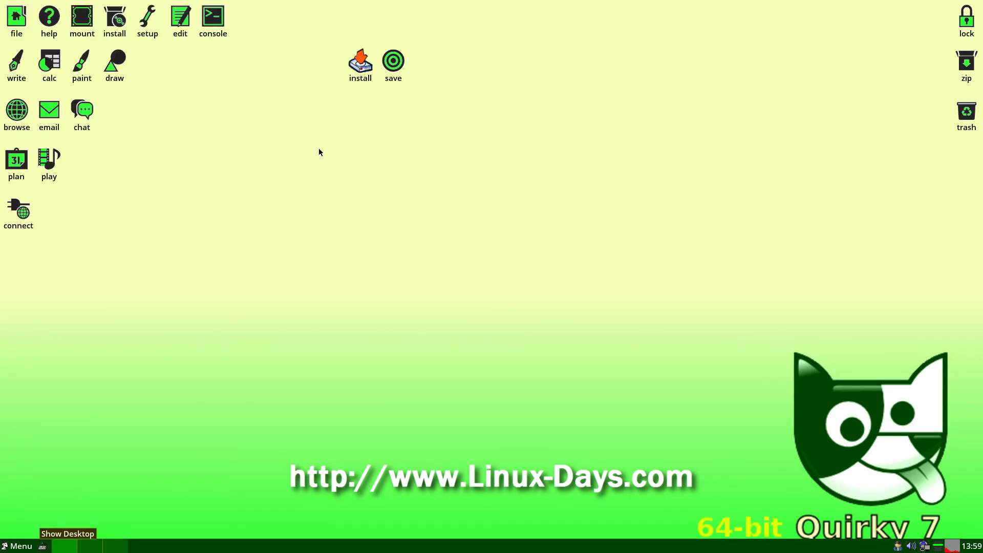
# Open the Pmount drive mounter, check the optical drive, refresh the drive list and dismiss its preferences without changing them.
pyautogui.click(85, 20)
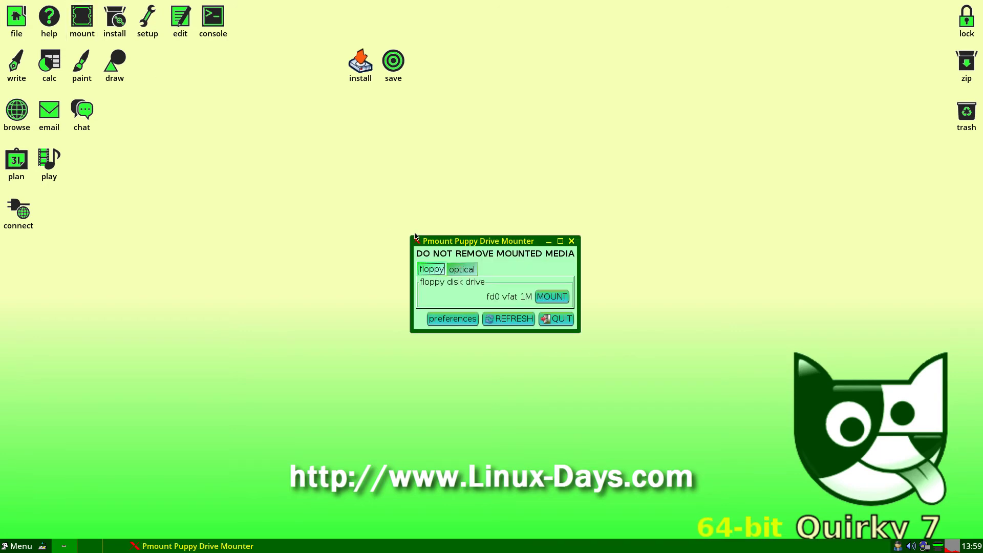
pyautogui.click(456, 271)
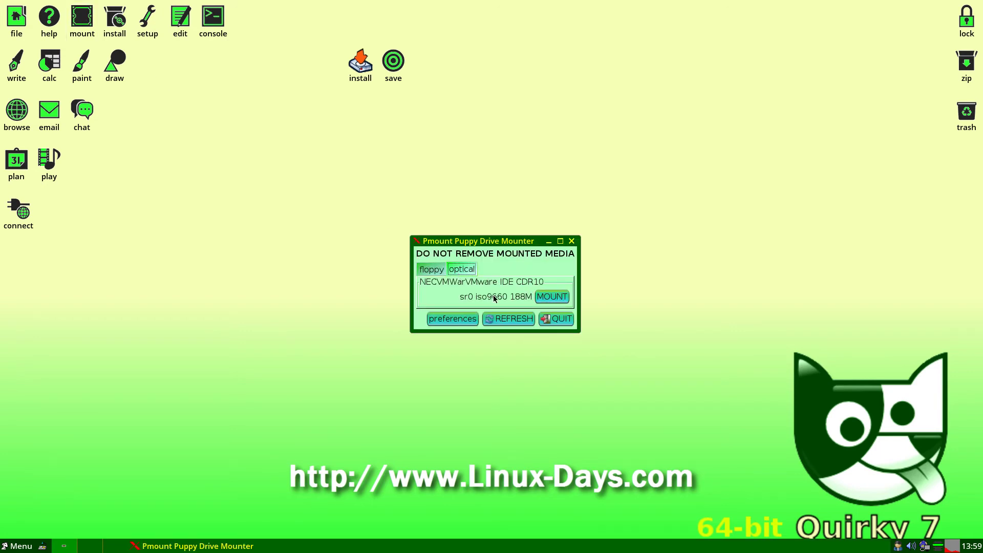
pyautogui.click(509, 319)
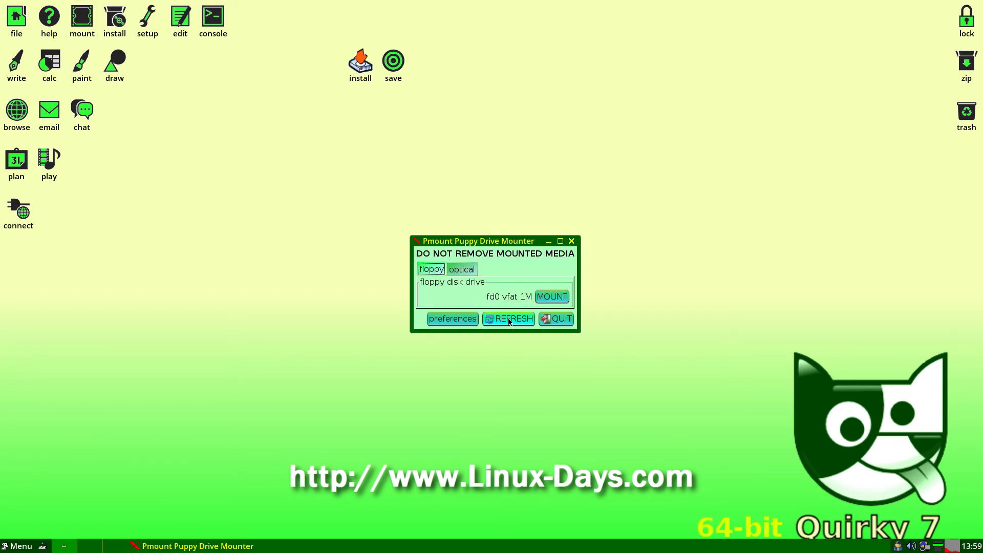
pyautogui.click(448, 319)
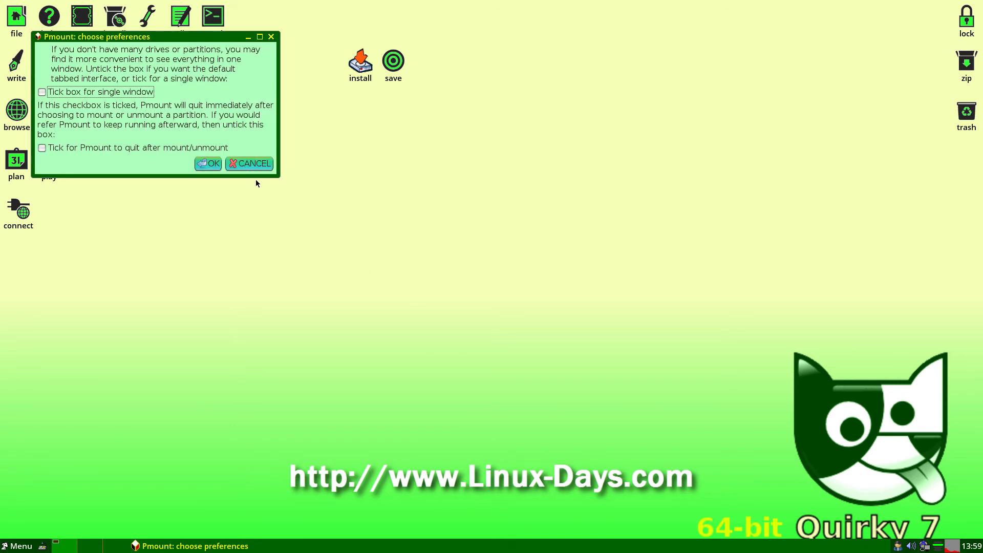
pyautogui.click(257, 164)
pyautogui.click(206, 164)
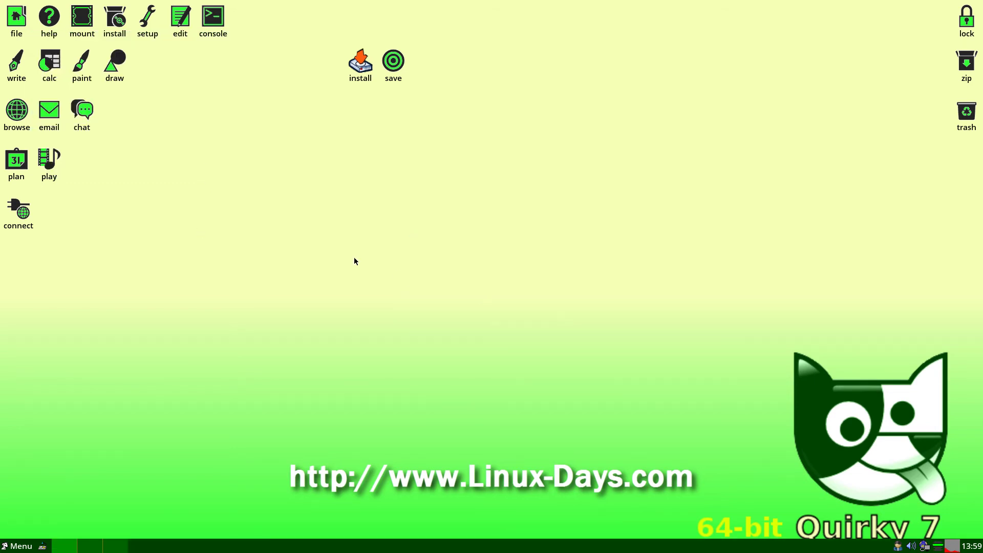
# Open the live-CD Save Session tool, inspect the device node and media type choices, and cancel without saving.
pyautogui.click(398, 64)
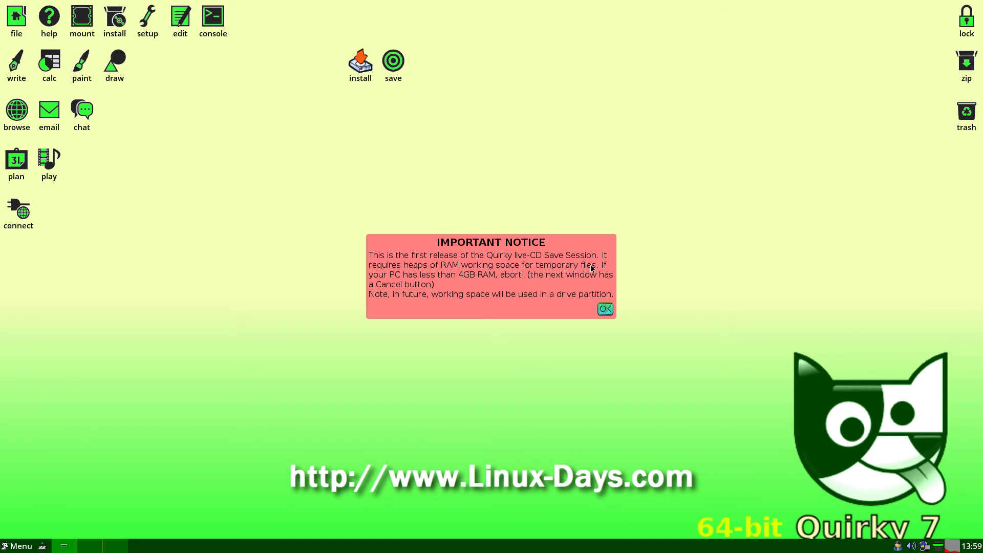
pyautogui.click(604, 307)
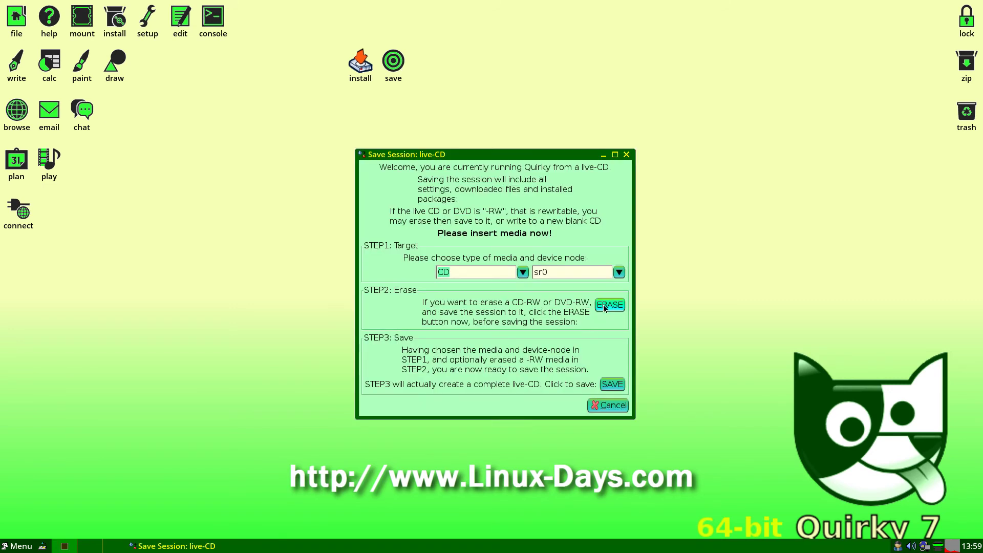
pyautogui.click(618, 272)
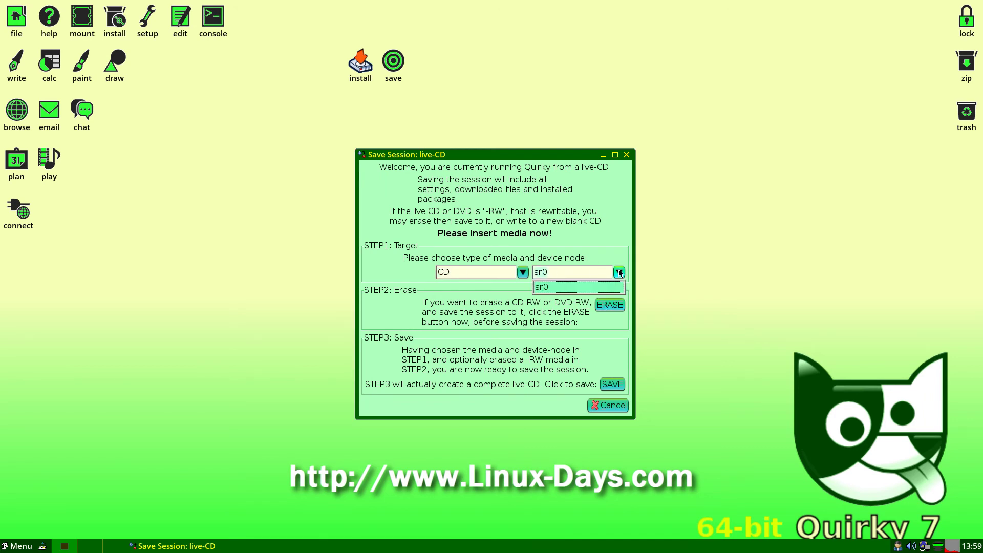
pyautogui.click(568, 281)
pyautogui.click(522, 272)
pyautogui.click(487, 280)
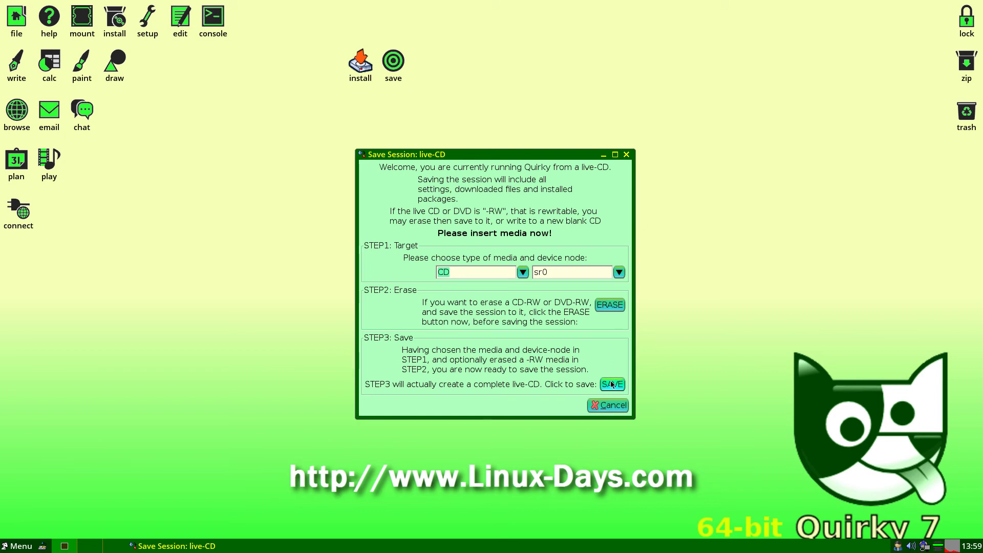
pyautogui.click(615, 404)
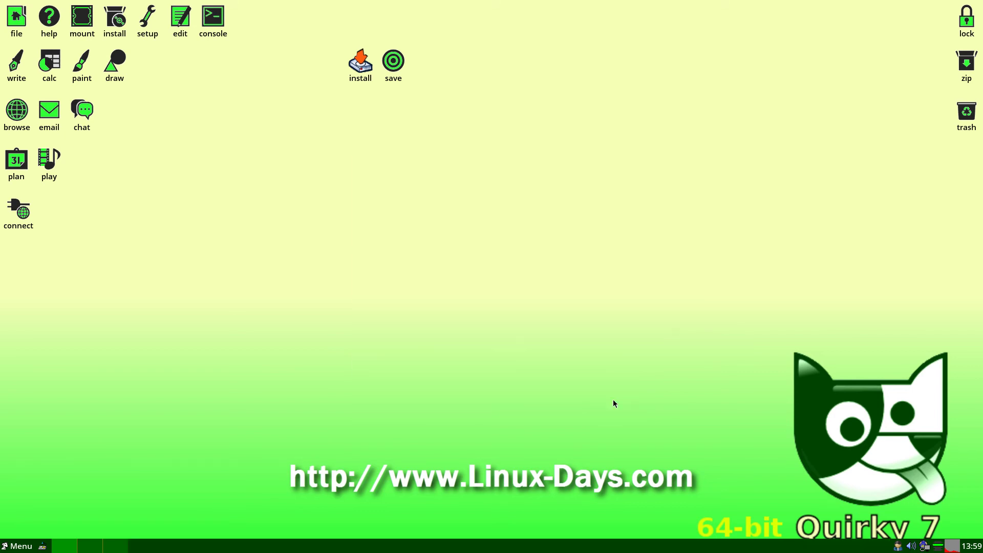
# Launch GParted with all drives scanned at startup, inspect the /dev/zram0 partition and quit the partition manager.
pyautogui.click(15, 547)
pyautogui.moveTo(43, 486)
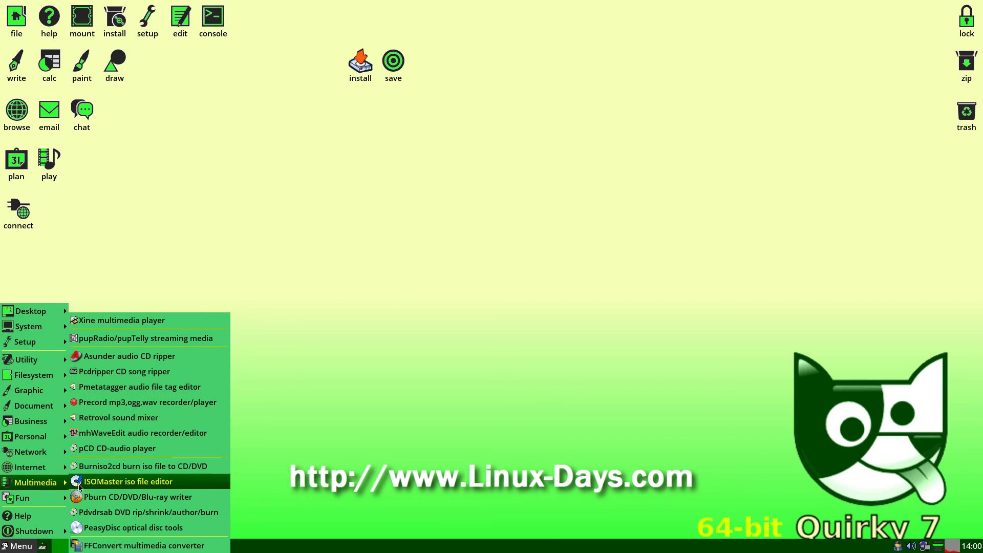
pyautogui.moveTo(54, 376)
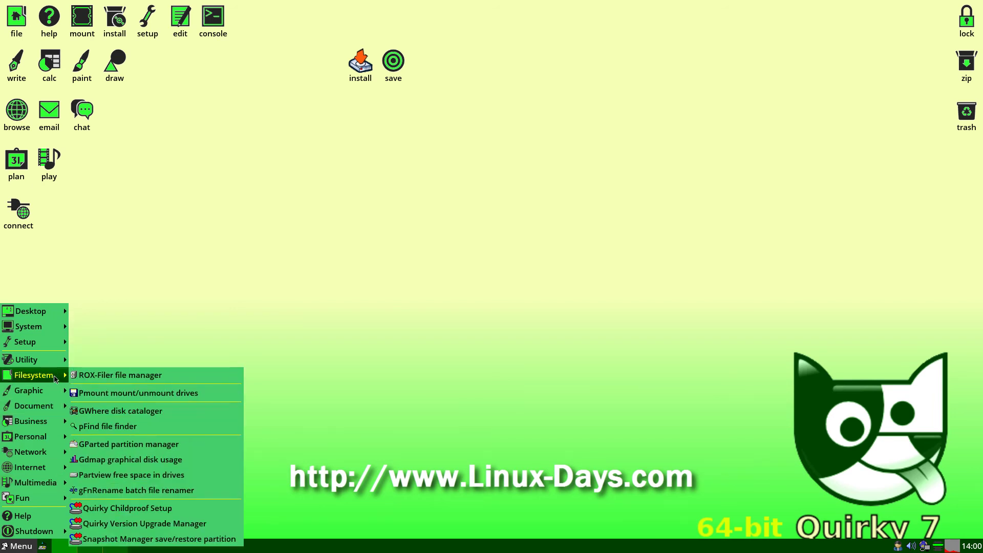
pyautogui.click(133, 444)
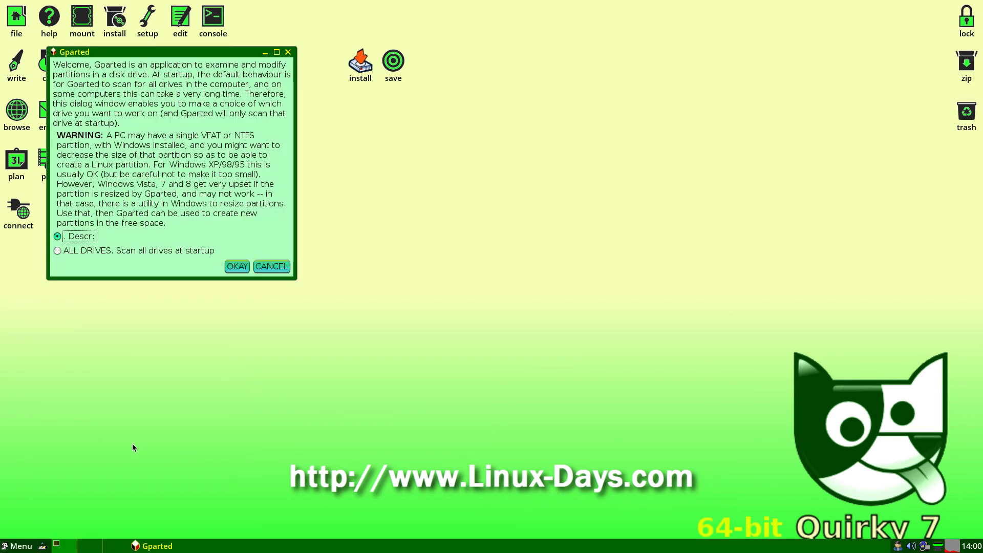
pyautogui.click(185, 251)
pyautogui.click(242, 265)
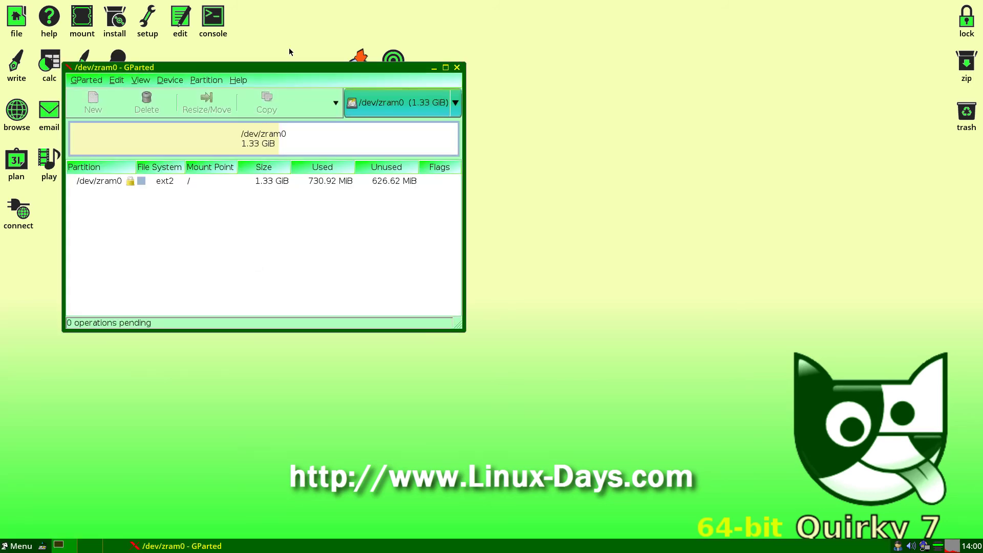
pyautogui.click(191, 239)
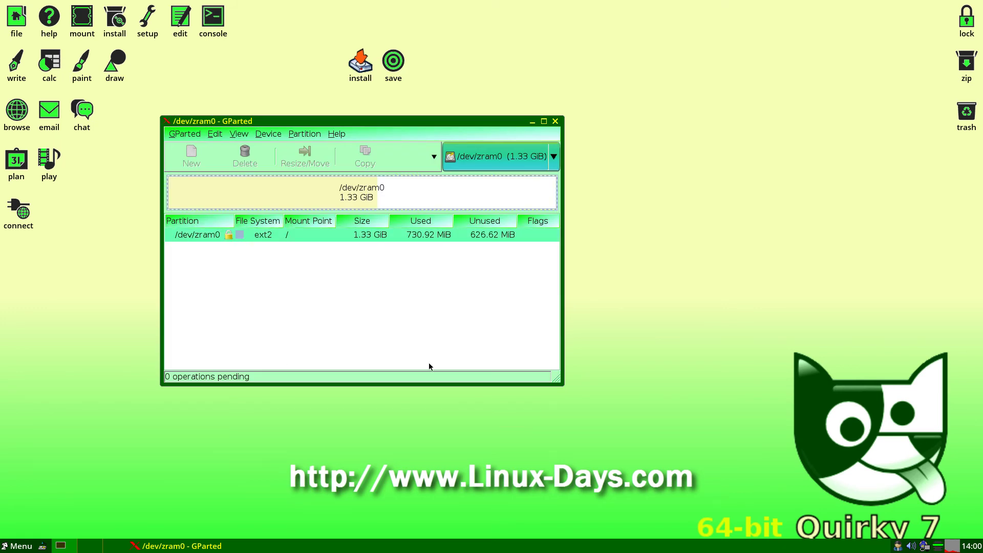
pyautogui.click(174, 133)
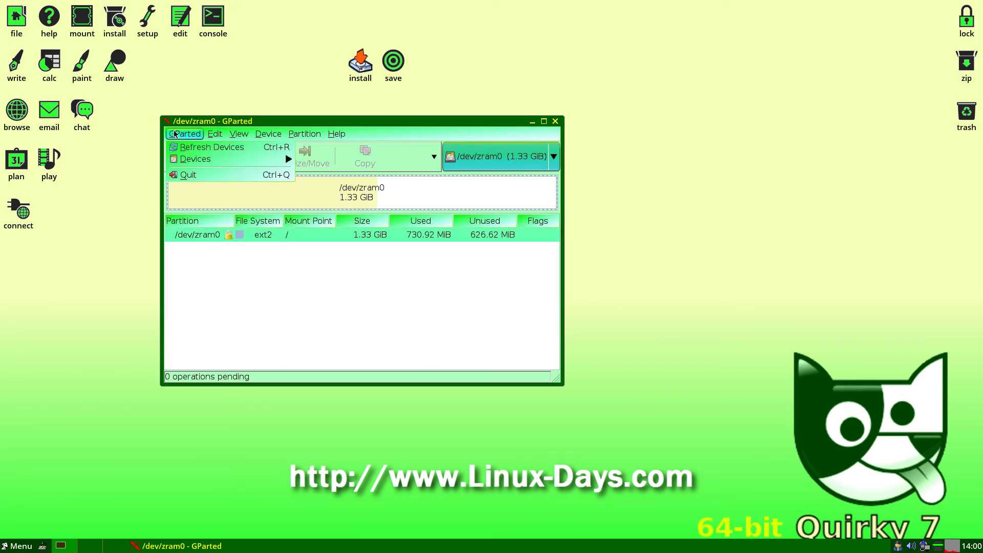
pyautogui.click(179, 176)
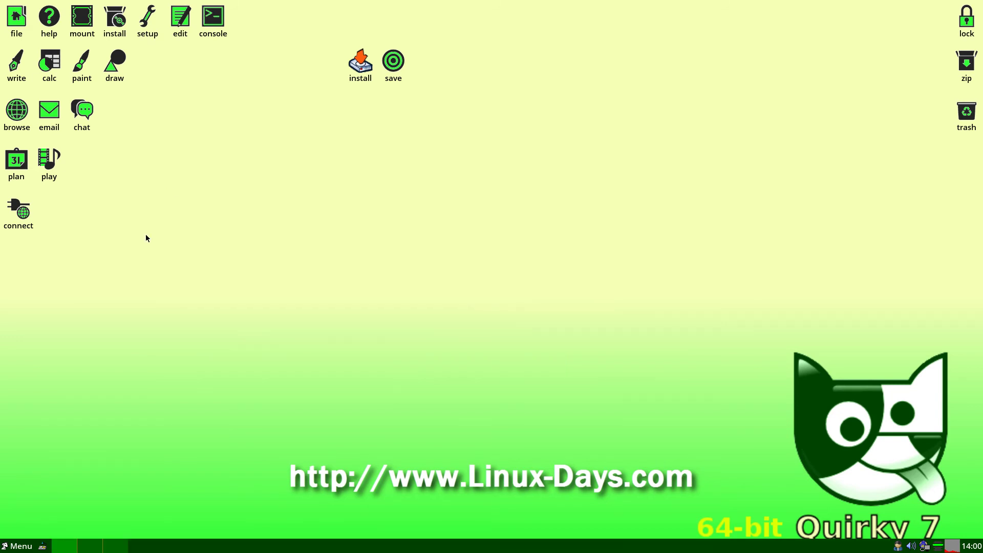
# Open Puppy Setup from the desktop and move its window clear of the desktop shortcuts.
pyautogui.click(6, 542)
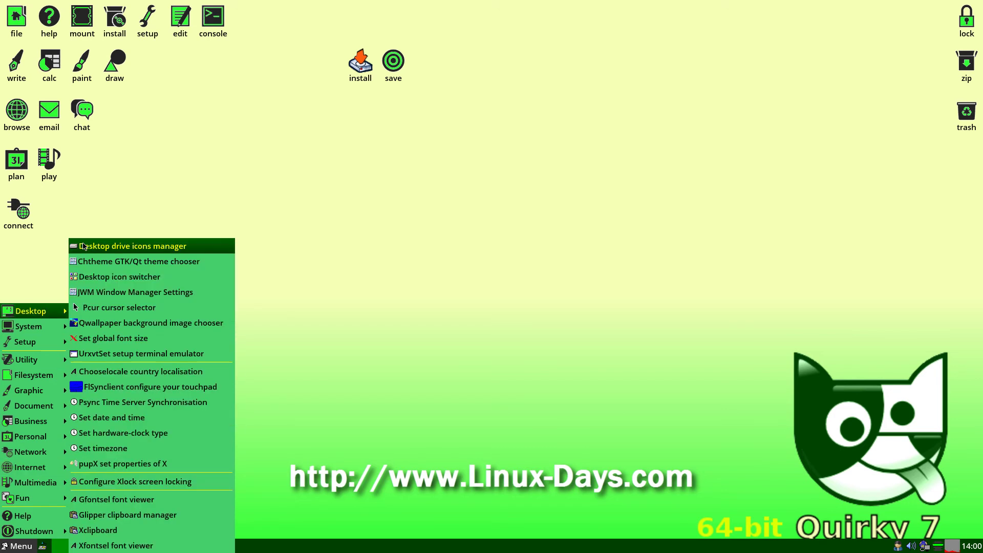
pyautogui.click(158, 131)
pyautogui.click(141, 15)
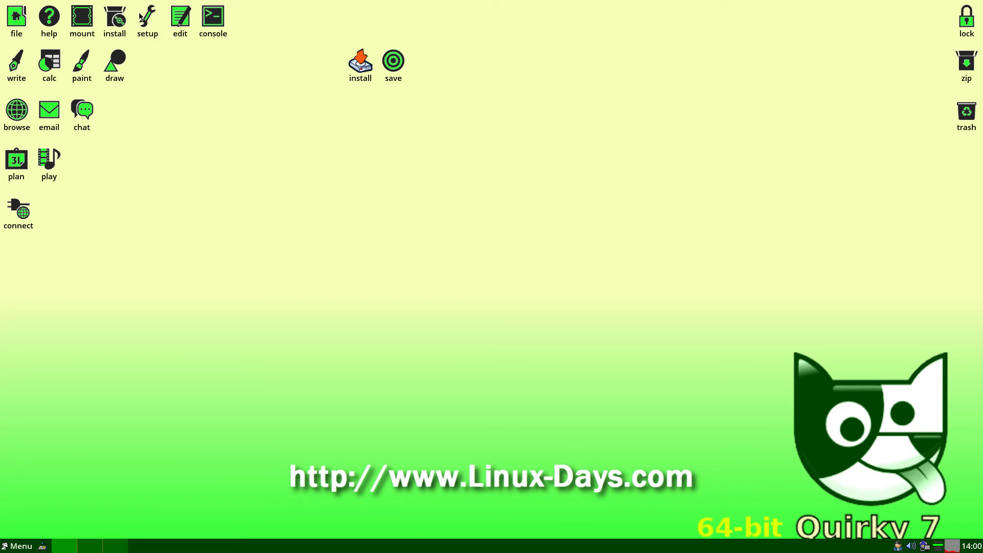
pyautogui.moveTo(203, 85); pyautogui.dragTo(308, 106)
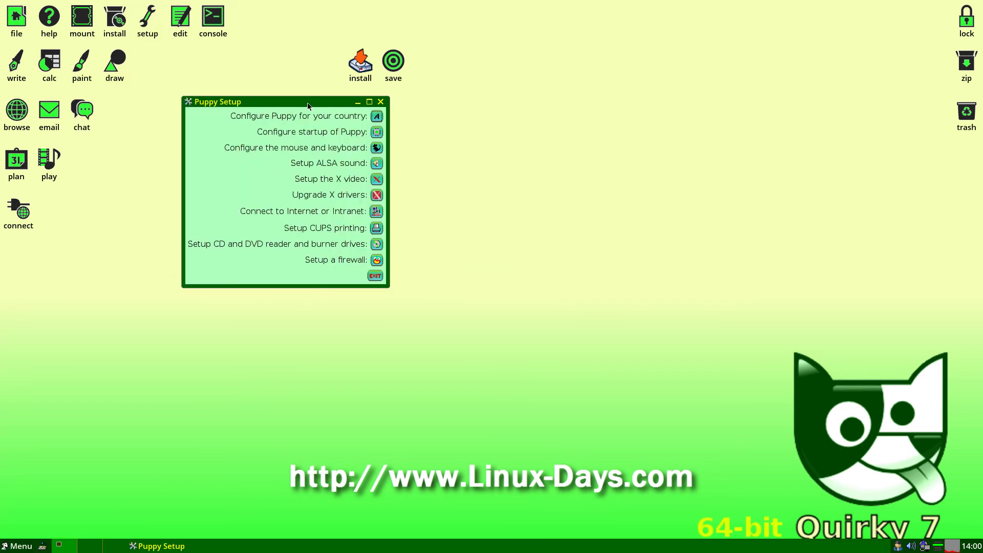
# Connect the wired eth0 interface through Simple Network Setup, keeping SNS as the default network setup tool.
pyautogui.click(376, 211)
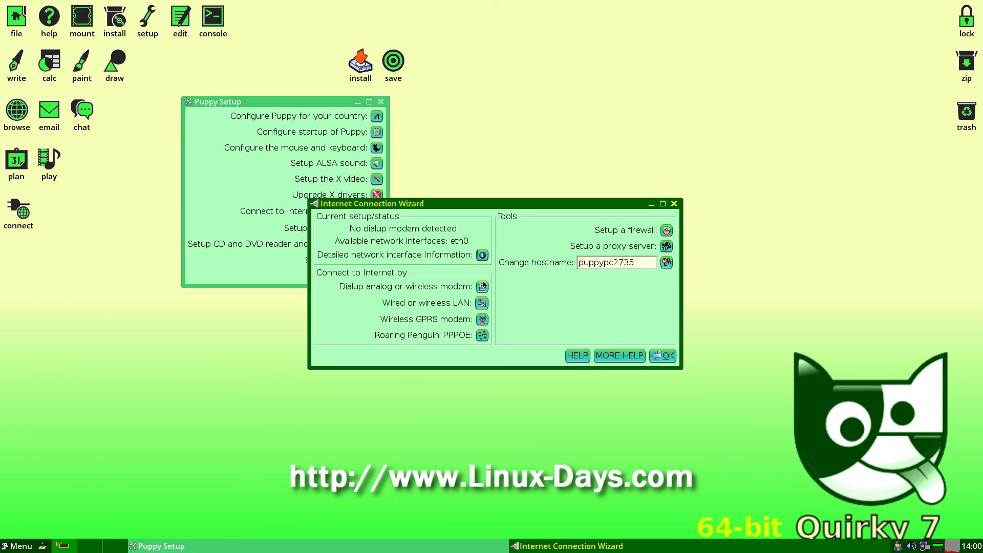
pyautogui.click(482, 303)
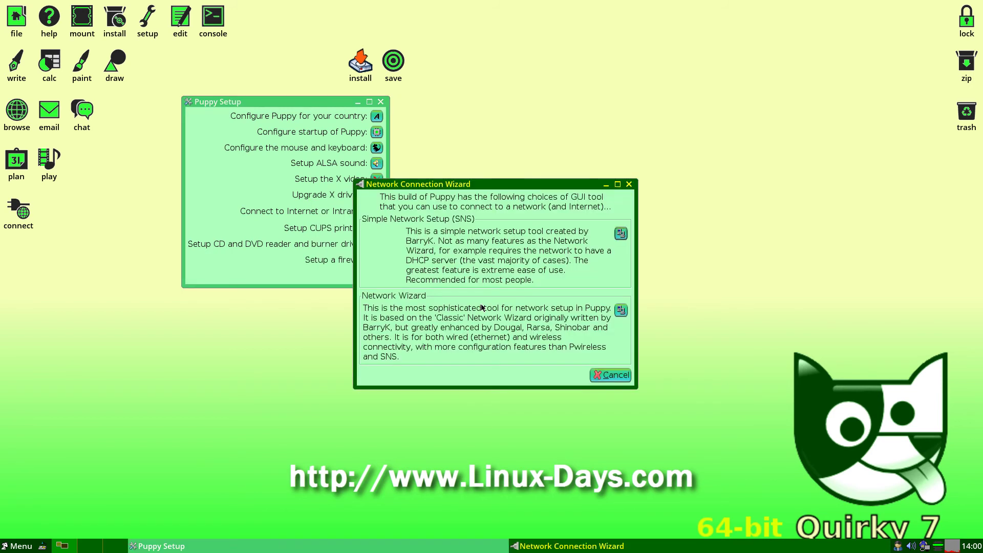
pyautogui.click(620, 234)
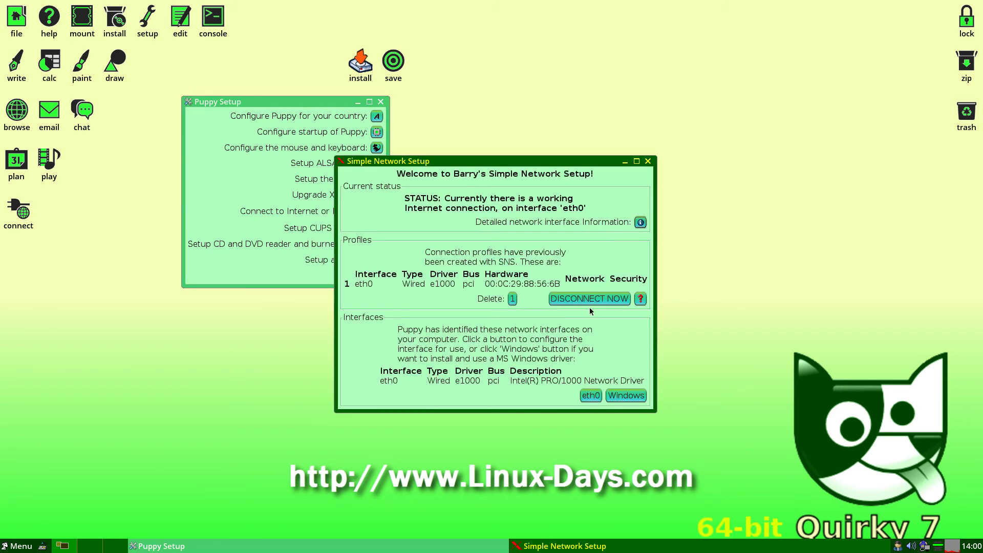
pyautogui.click(591, 395)
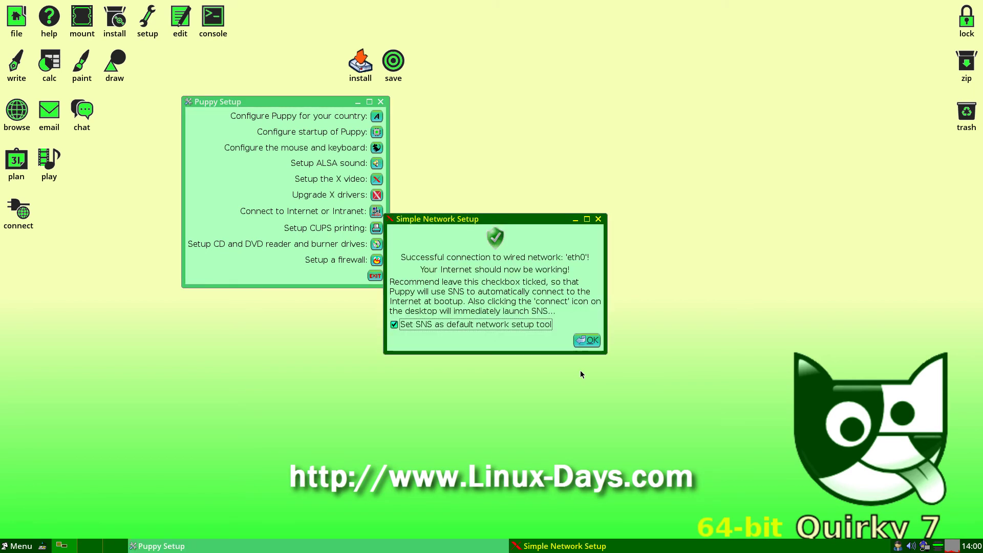
pyautogui.click(593, 339)
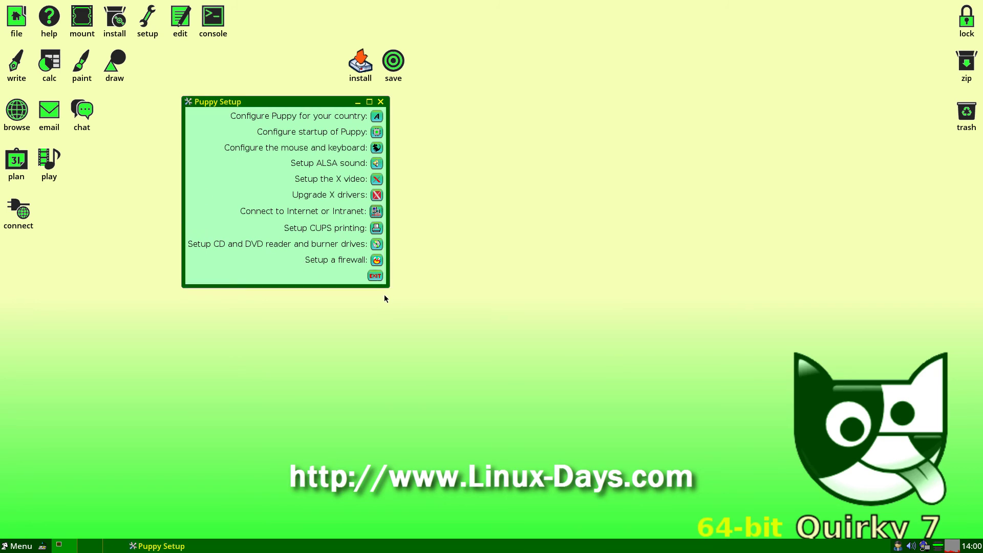
# Install the Linux firewall with the automagic default installation and exit Puppy Setup.
pyautogui.click(377, 259)
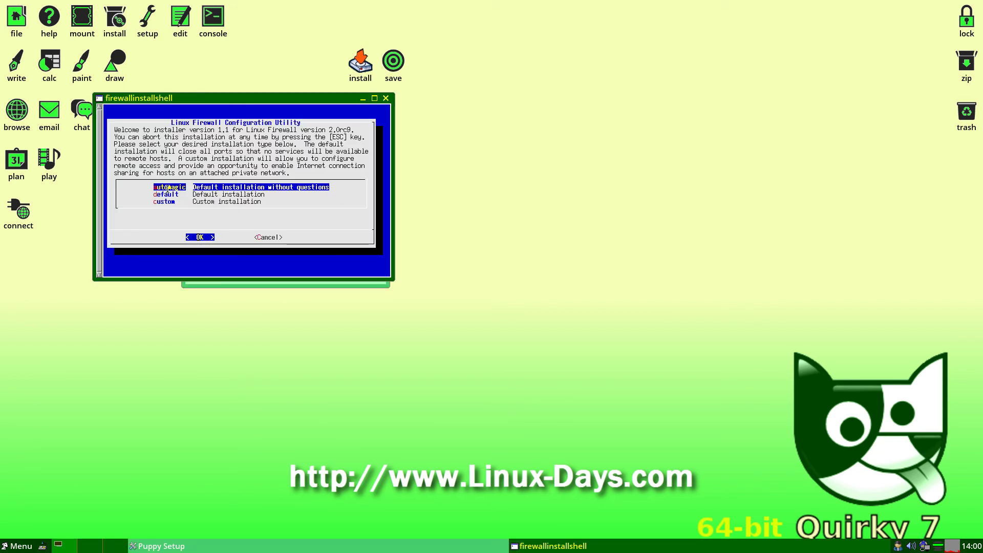
pyautogui.press('Return')
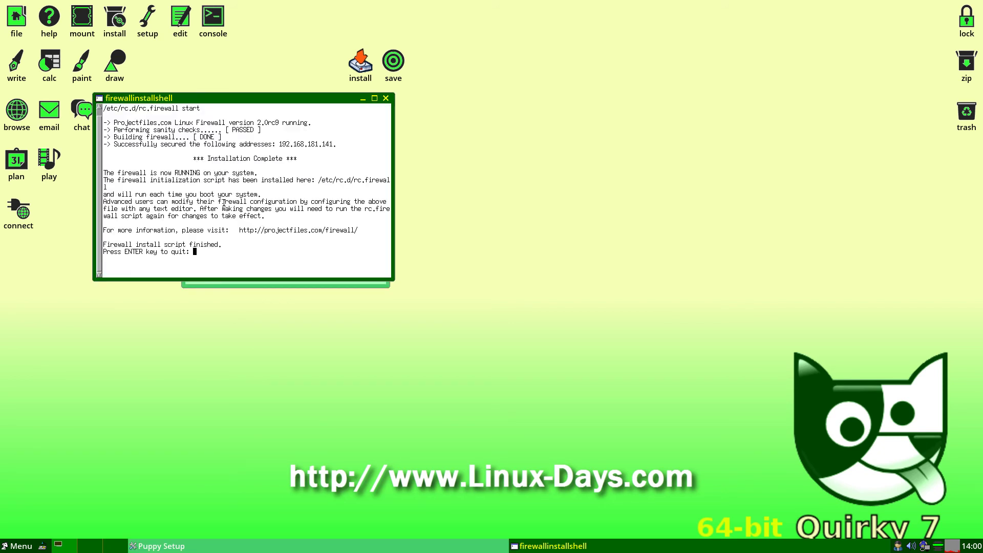
pyautogui.press('Return')
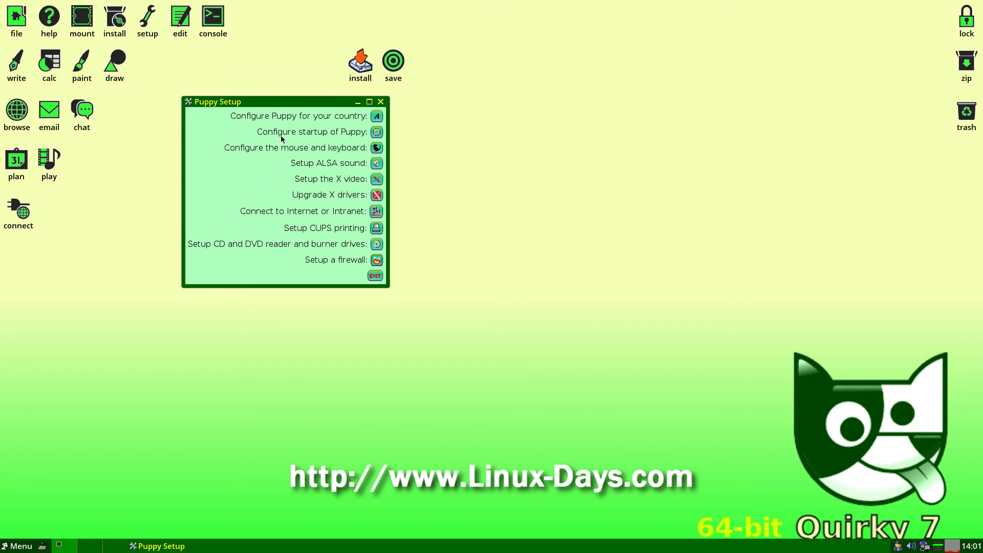
pyautogui.click(287, 102)
pyautogui.moveTo(295, 102)
pyautogui.mouseDown()
pyautogui.moveTo(260, 105)
pyautogui.moveTo(289, 102)
pyautogui.mouseUp()
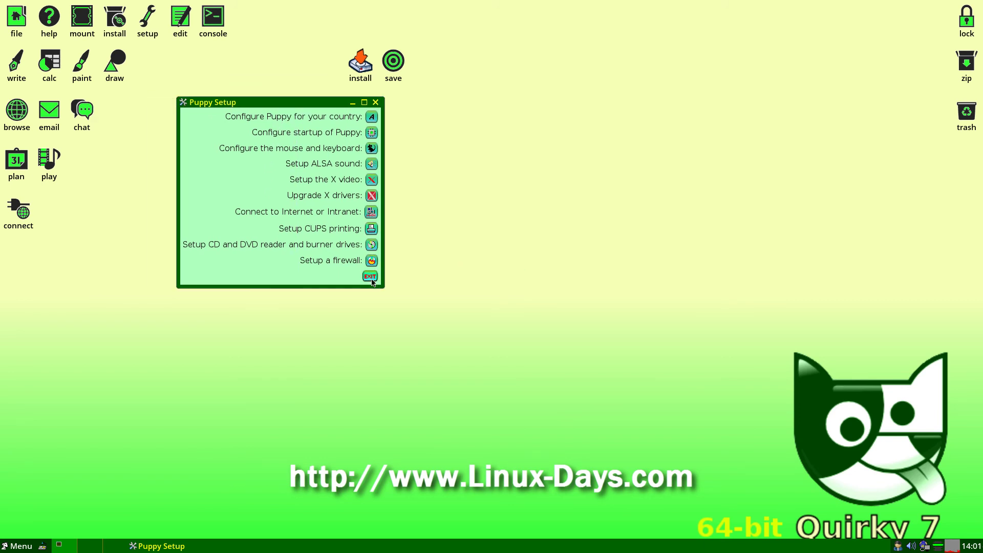
pyautogui.click(371, 277)
# Open the JWM Configuration Manager and bring up its JWM theme chooser.
pyautogui.click(32, 545)
pyautogui.moveTo(24, 342)
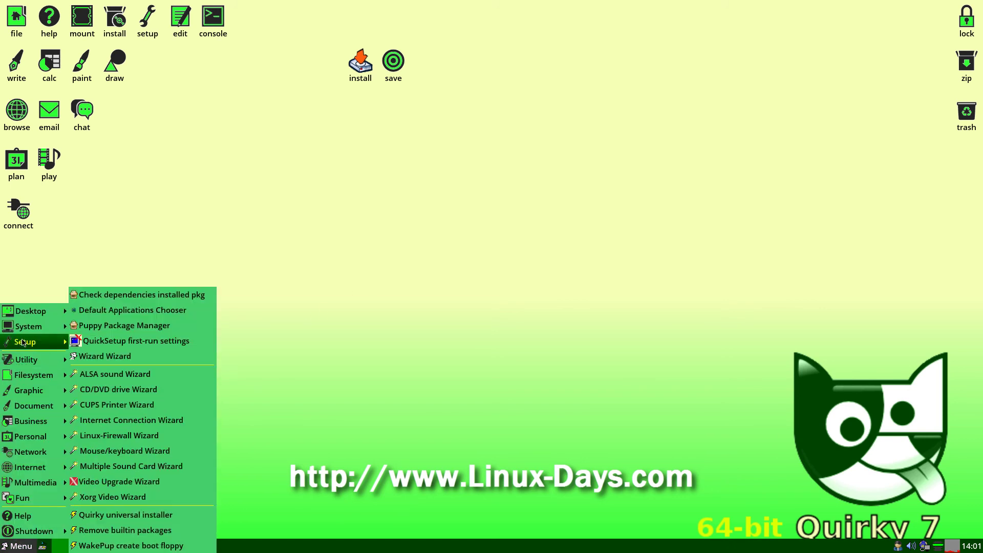
pyautogui.moveTo(30, 310)
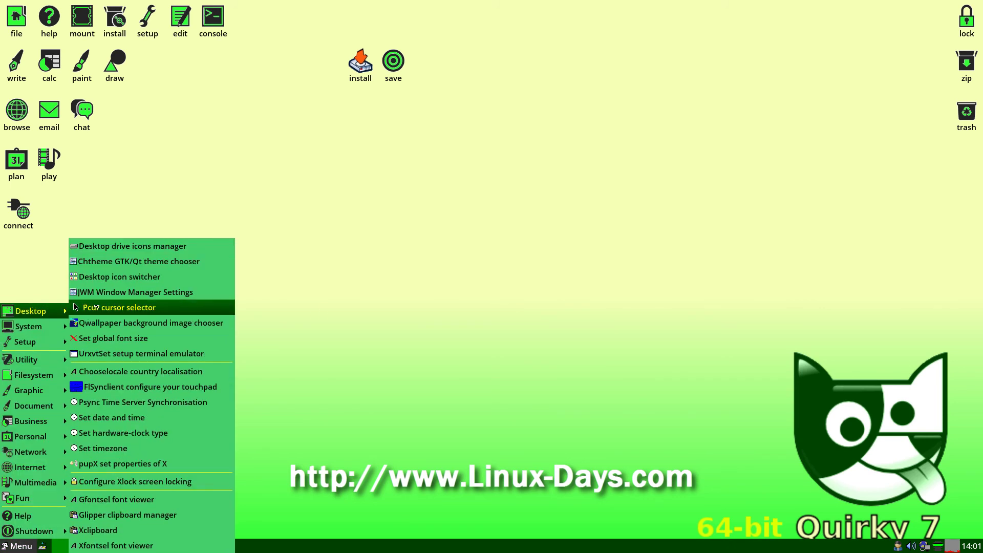
pyautogui.click(145, 293)
pyautogui.click(576, 210)
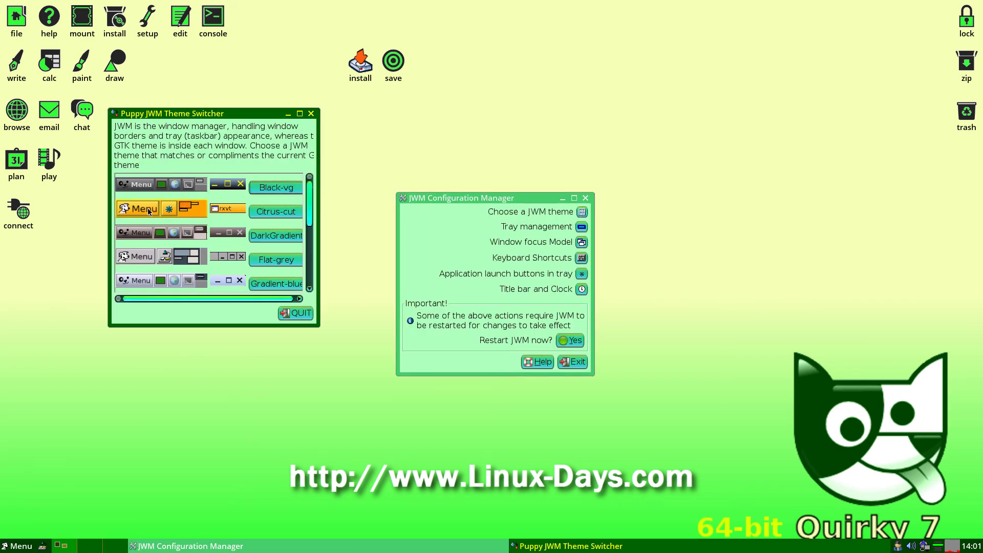
# Apply the Citrus-cut JWM theme and preview it on the theme switcher and a newly opened /file window.
pyautogui.click(293, 208)
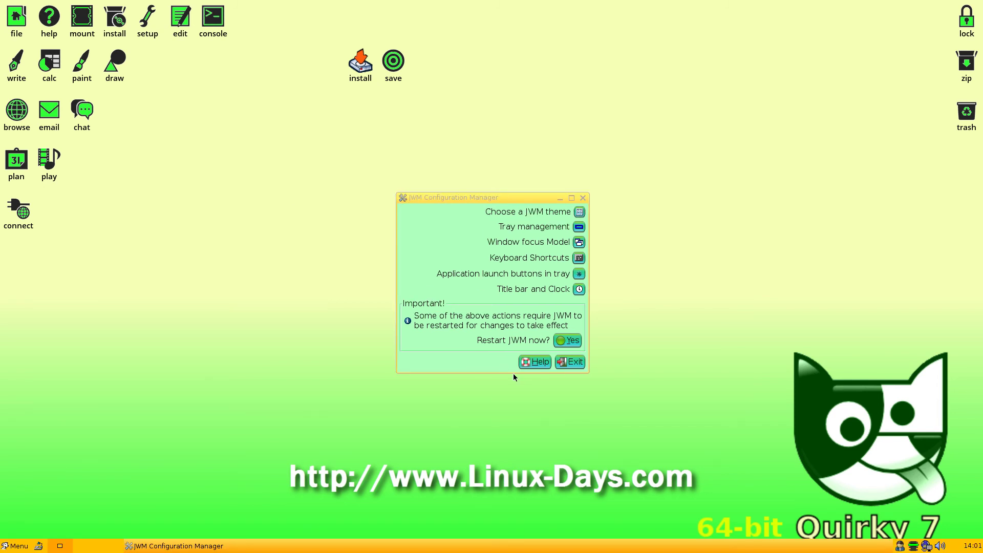
pyautogui.click(580, 211)
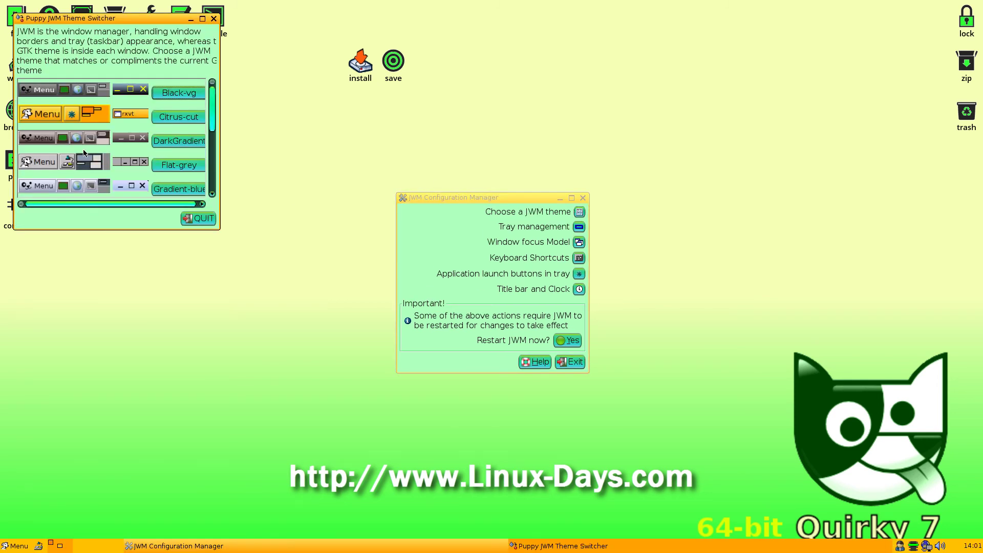
pyautogui.scroll(-3, 214, 106)
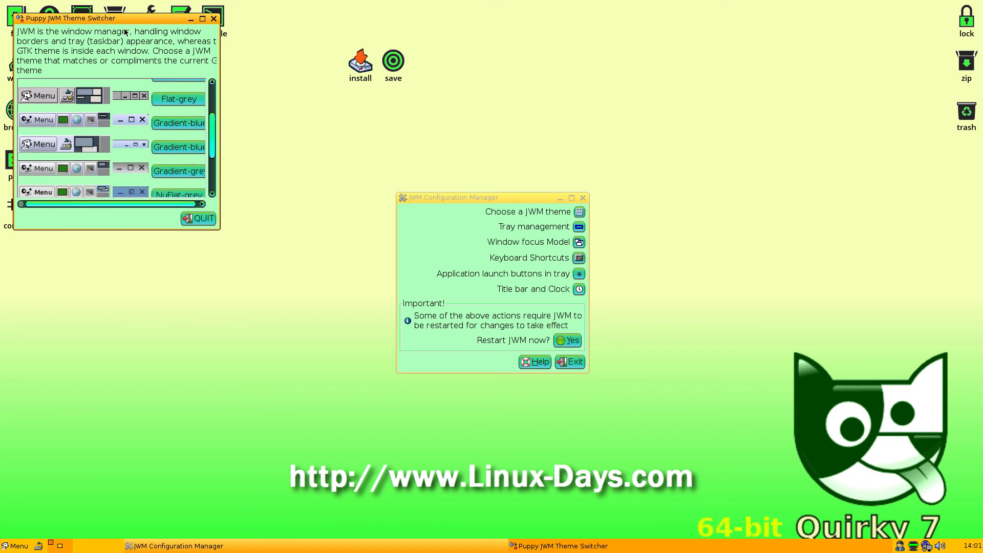
pyautogui.moveTo(131, 19); pyautogui.dragTo(316, 34)
pyautogui.click(17, 21)
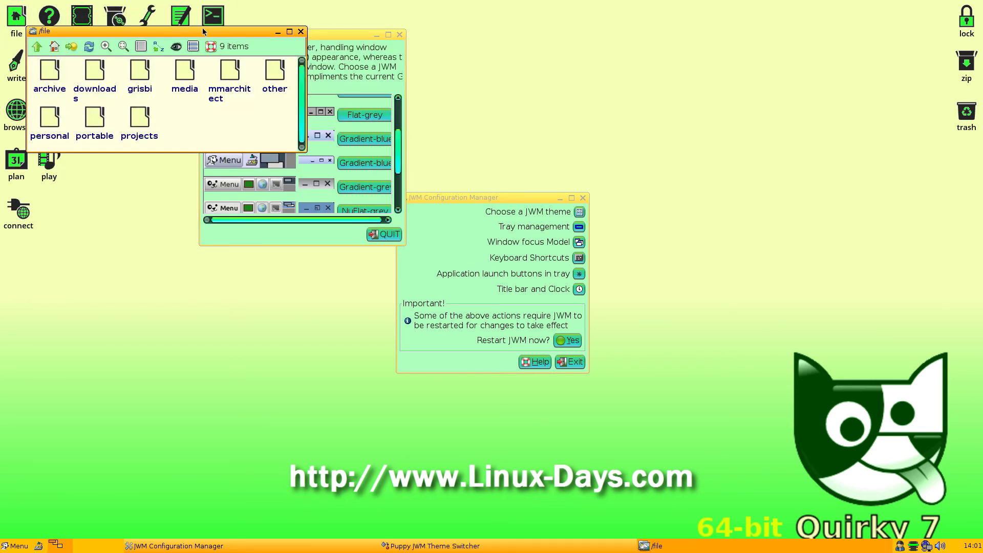
pyautogui.moveTo(203, 30); pyautogui.dragTo(199, 298)
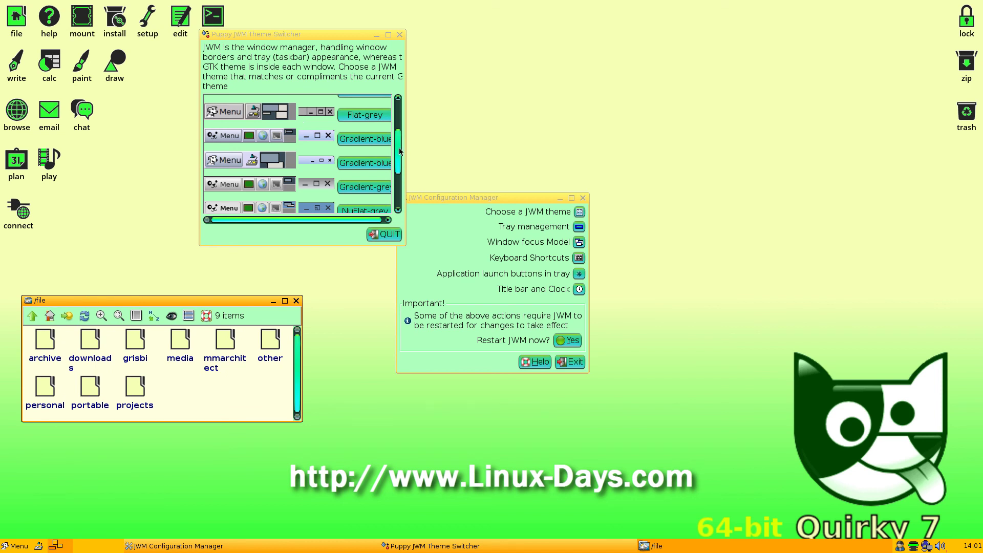
# Switch JWM to the green quirky72 theme, reposition the /file window and exit the JWM Configuration Manager.
pyautogui.moveTo(398, 148); pyautogui.dragTo(403, 205)
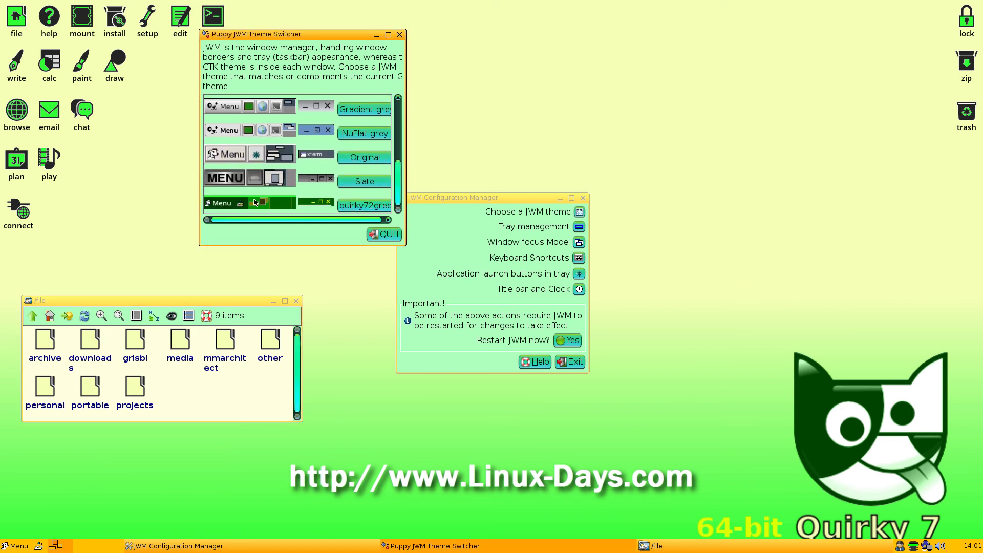
pyautogui.click(364, 200)
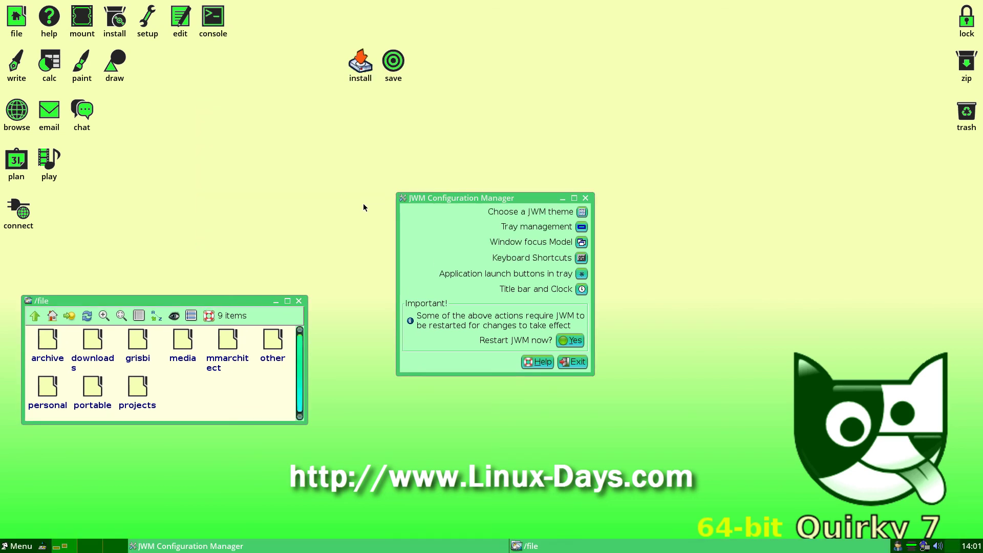
pyautogui.moveTo(234, 310); pyautogui.dragTo(293, 190)
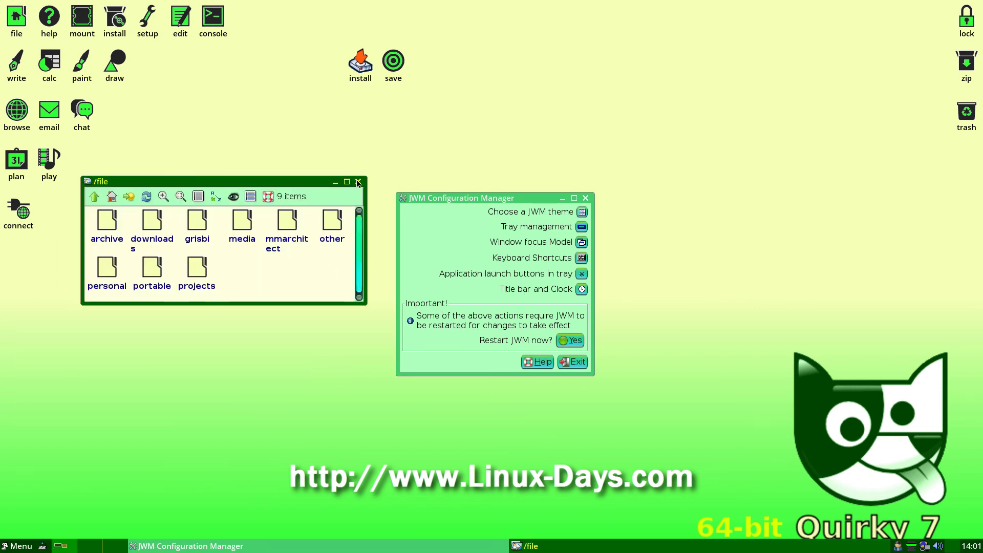
pyautogui.click(568, 369)
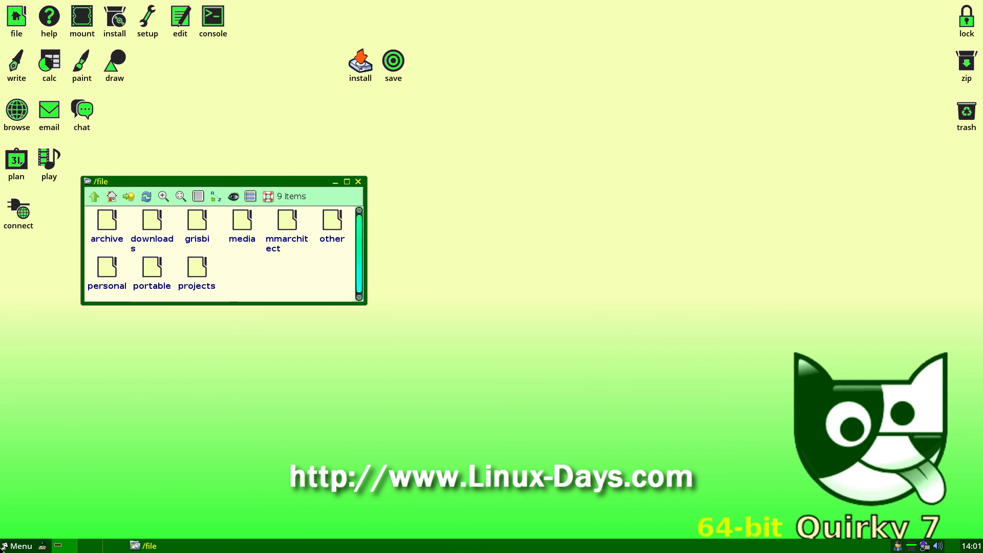
# Open IPInfo network information, review its interfaces, DNS, routing, wireless and statistics pages, and close it.
pyautogui.click(18, 546)
pyautogui.moveTo(65, 383)
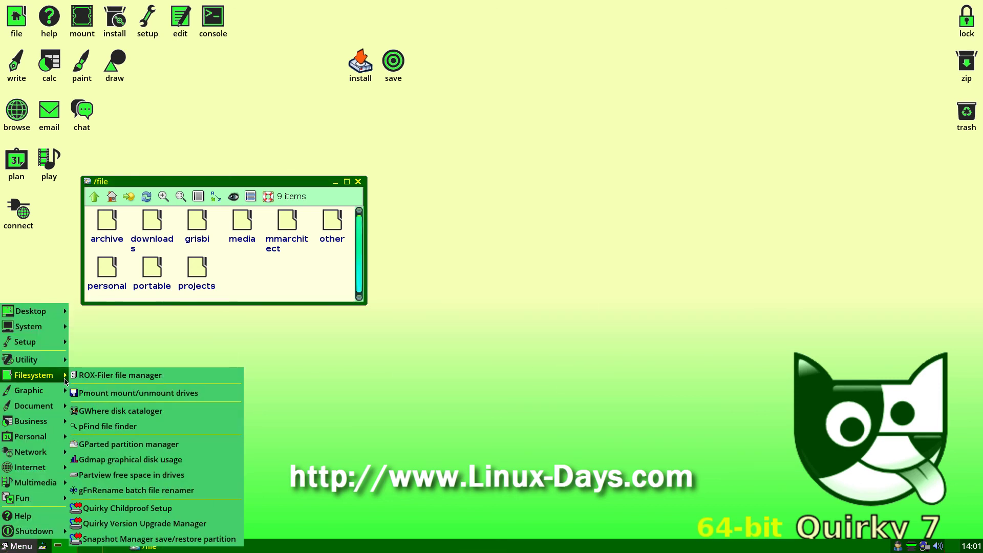
pyautogui.moveTo(61, 310)
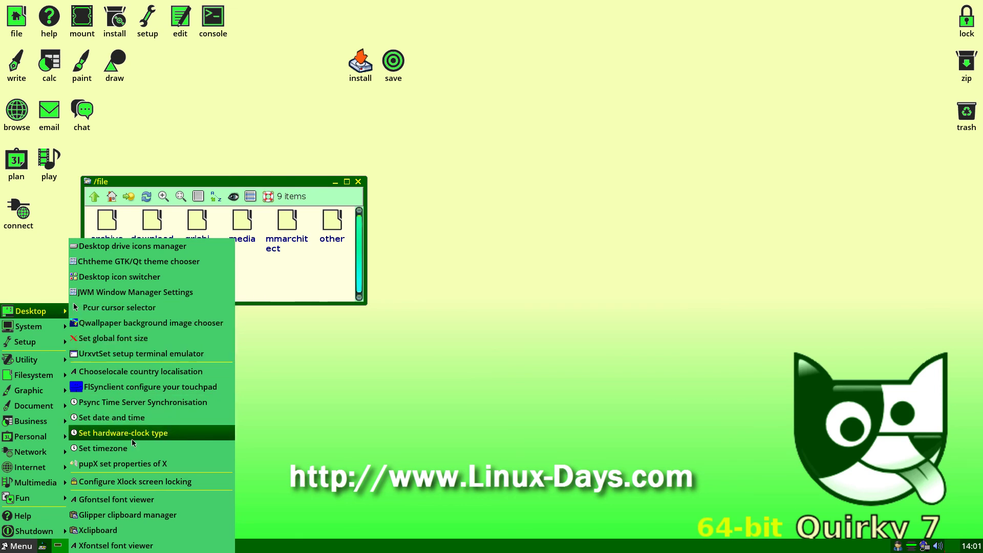
pyautogui.moveTo(58, 344)
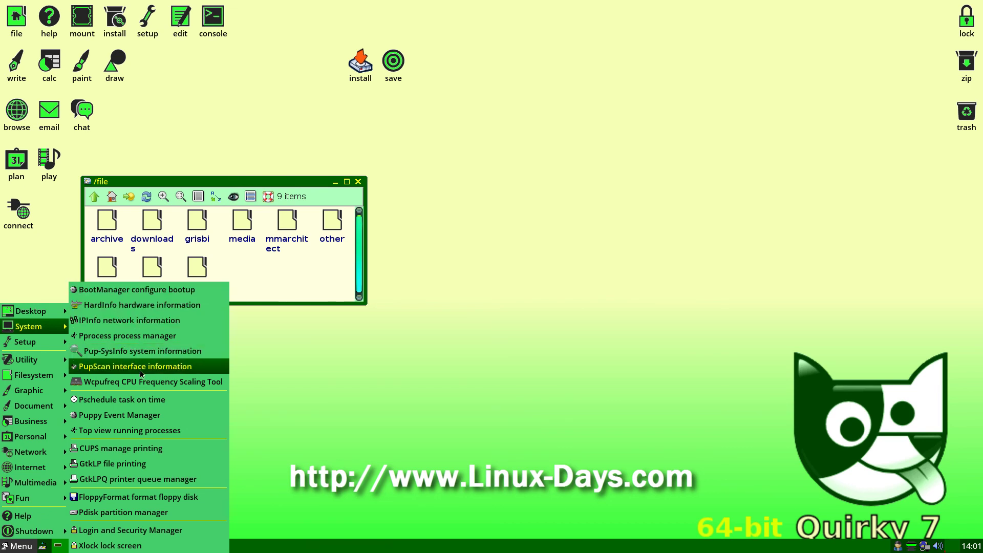
pyautogui.click(142, 321)
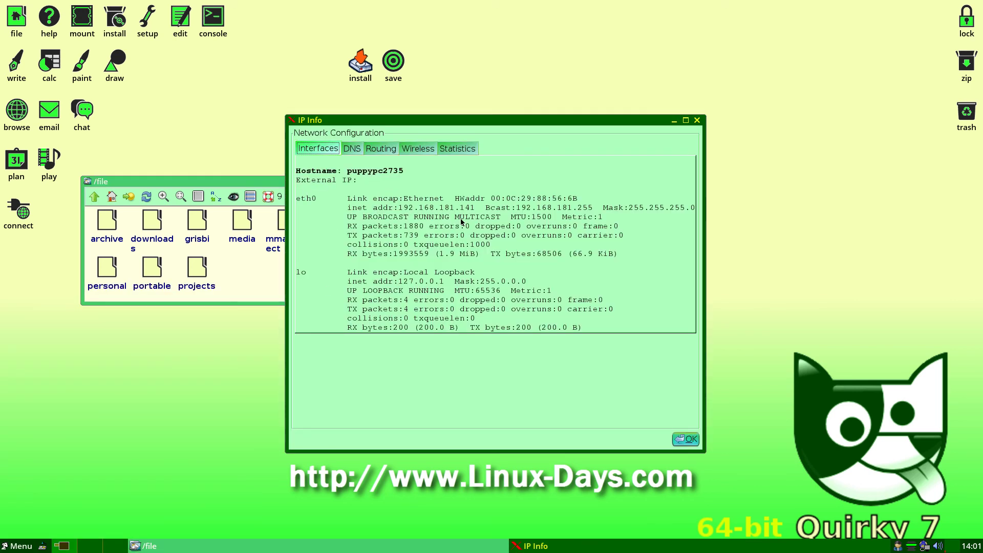
pyautogui.click(352, 148)
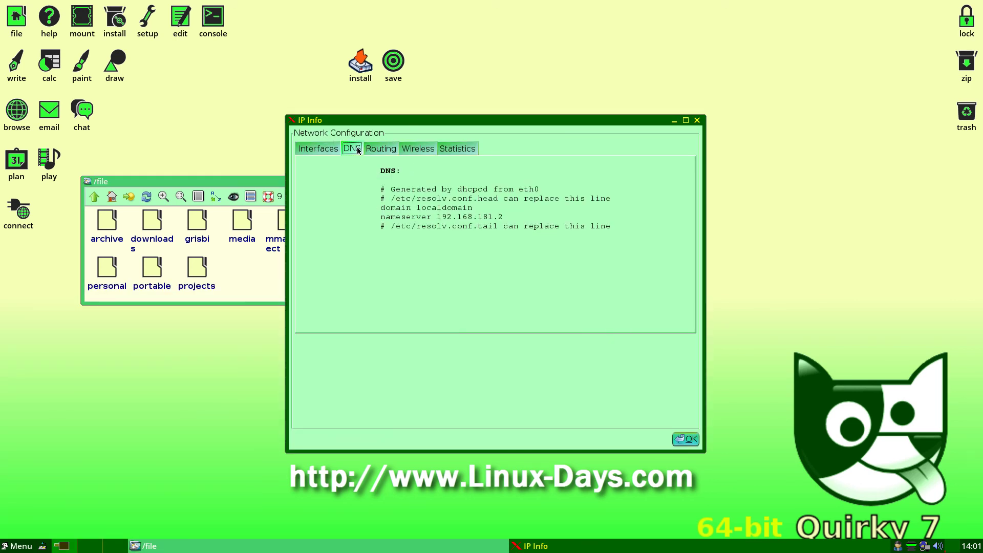
pyautogui.click(372, 149)
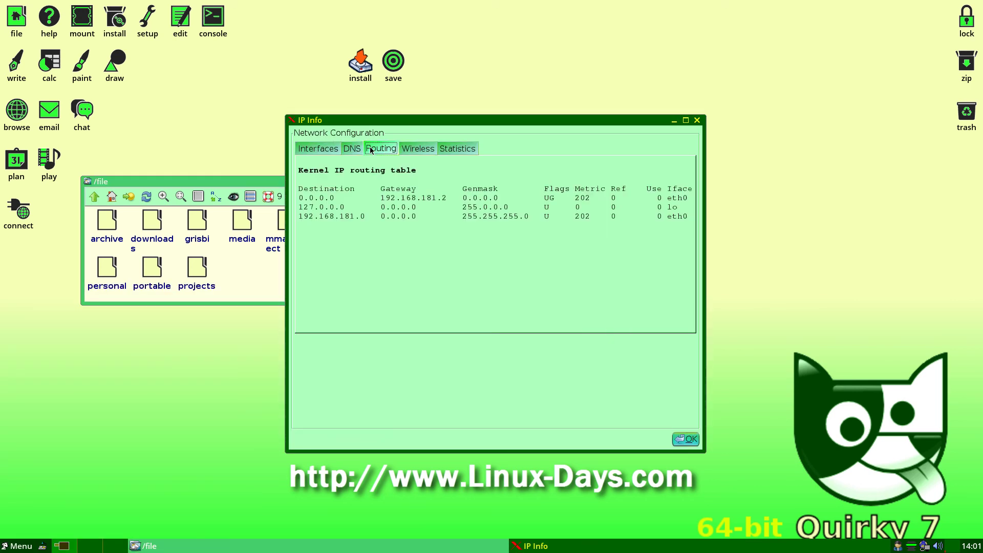
pyautogui.click(409, 149)
pyautogui.click(443, 149)
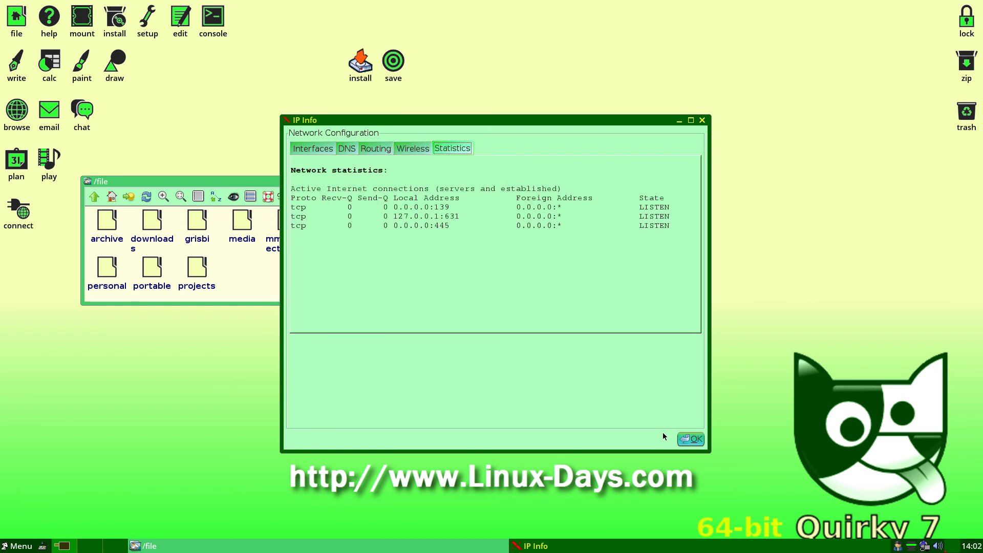
pyautogui.click(687, 438)
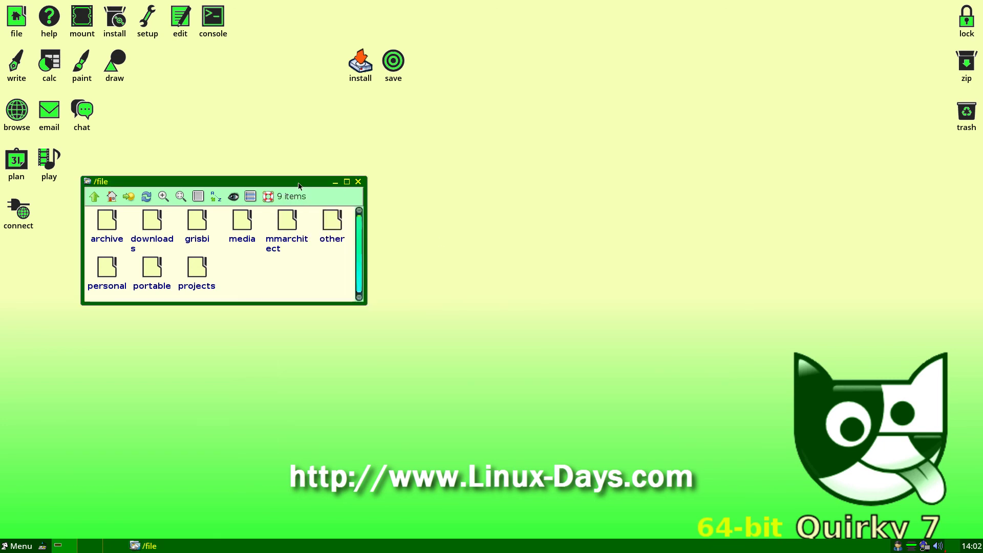
# Close the /file window and power off the computer.
pyautogui.moveTo(299, 186); pyautogui.dragTo(525, 106)
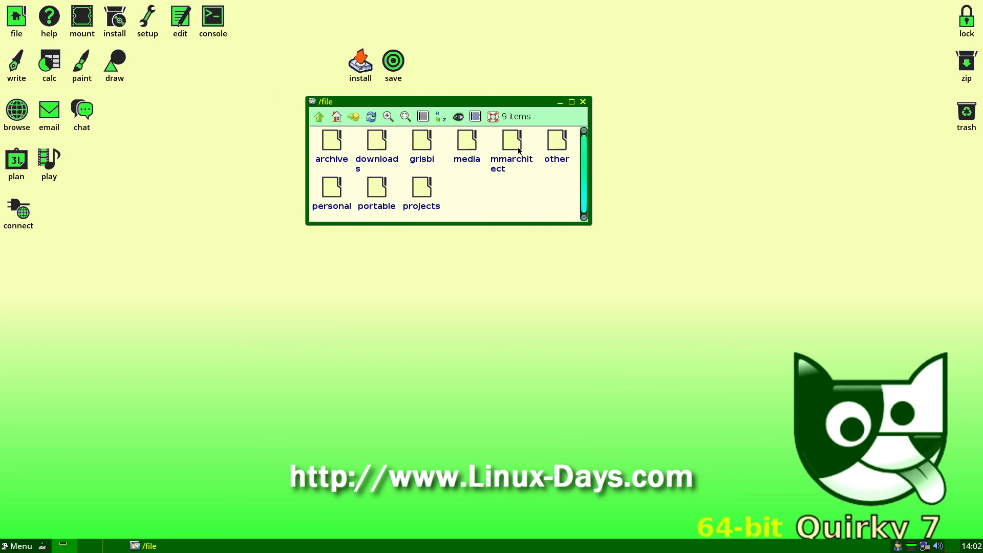
pyautogui.click(583, 102)
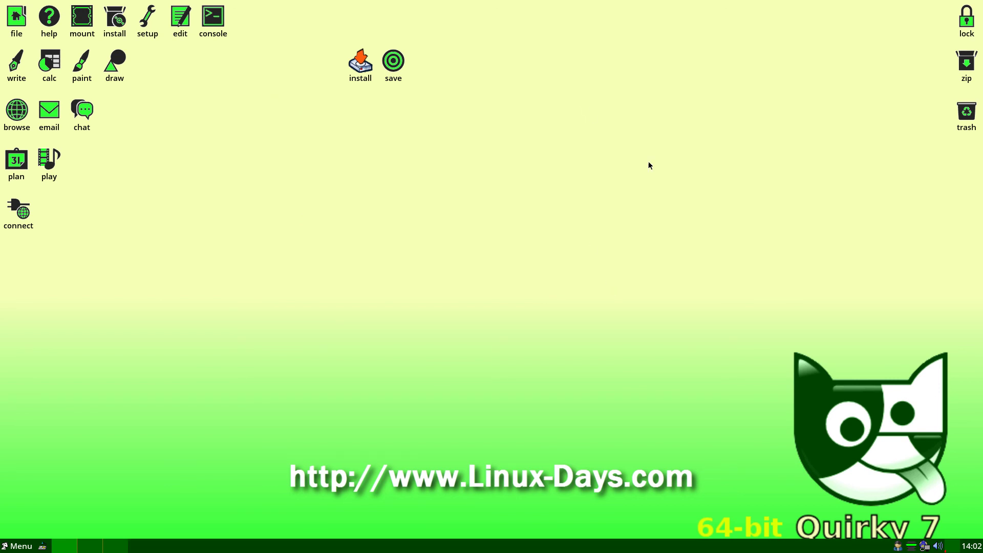
pyautogui.click(2, 548)
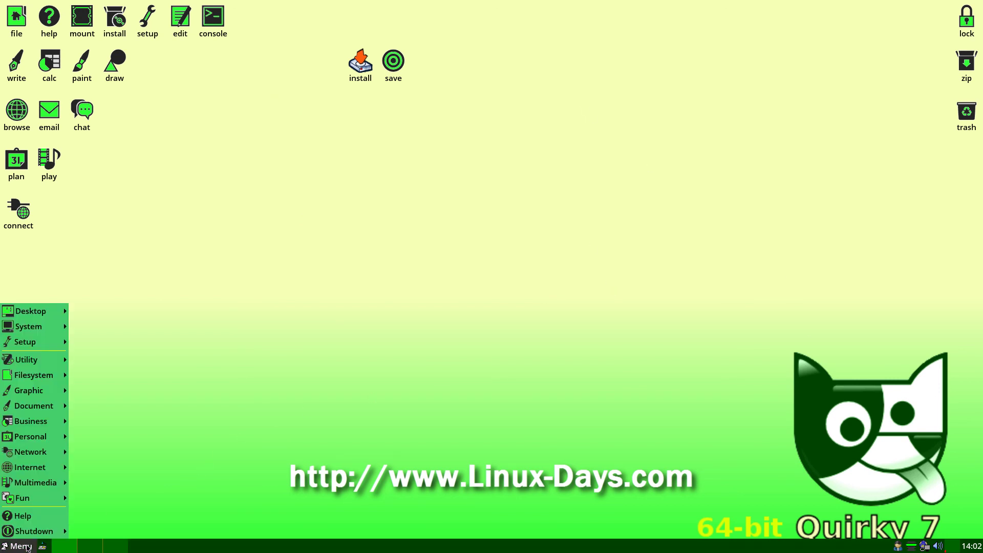
pyautogui.moveTo(40, 531)
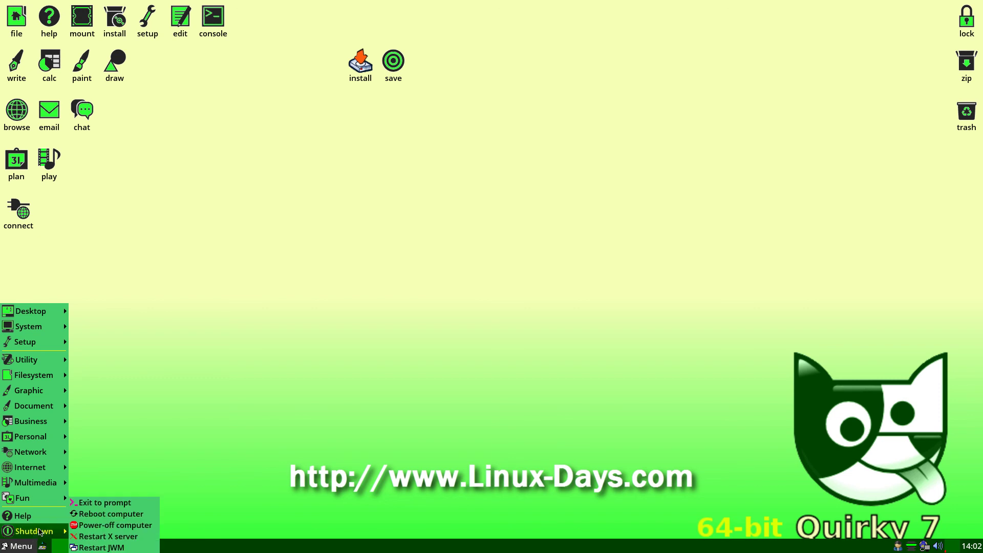
pyautogui.click(109, 526)
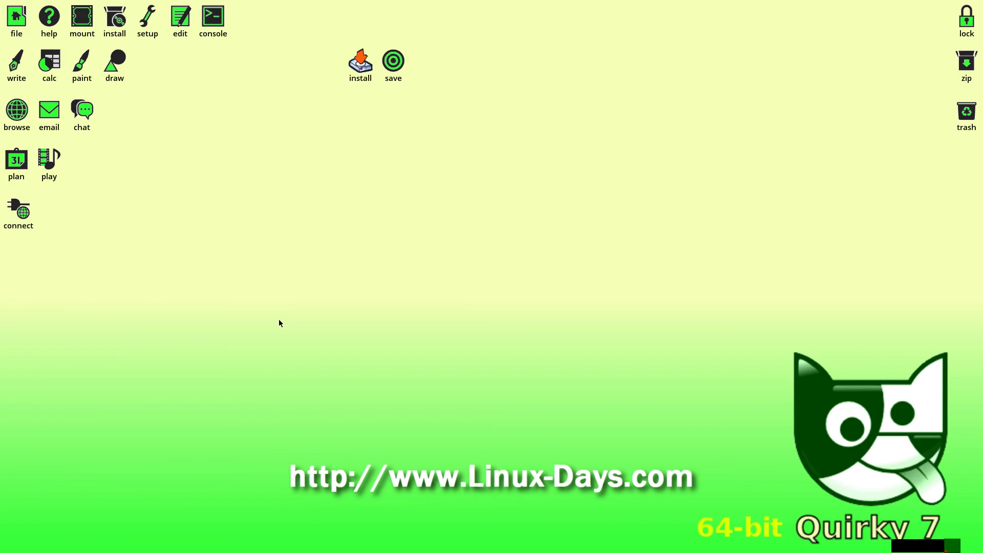